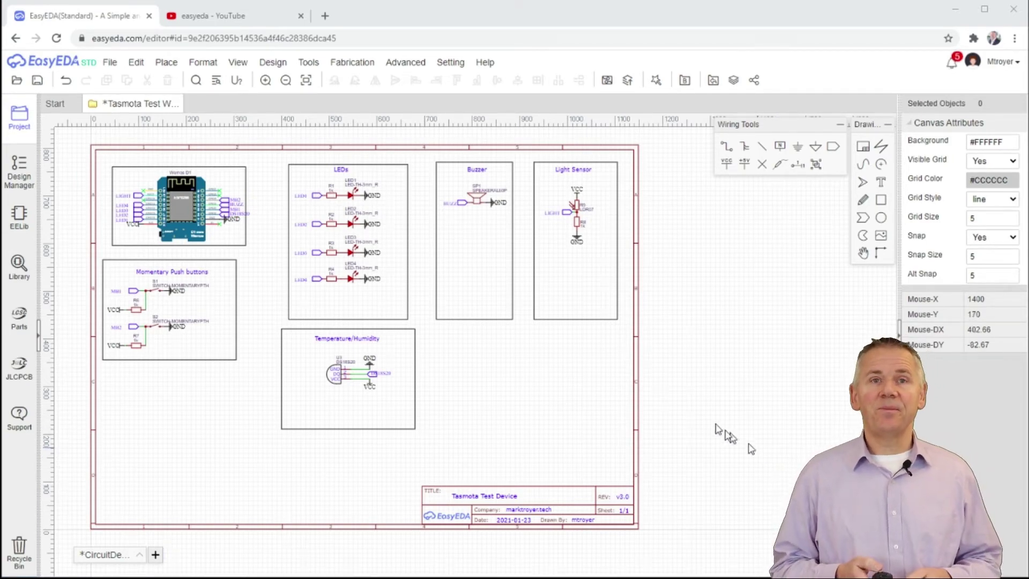
Spread out the Temperature/Humidity circuit by moving the GND, VCC and DS18S20 net symbols right and the U3 sensor left
scroll(269, 373, up, 3)
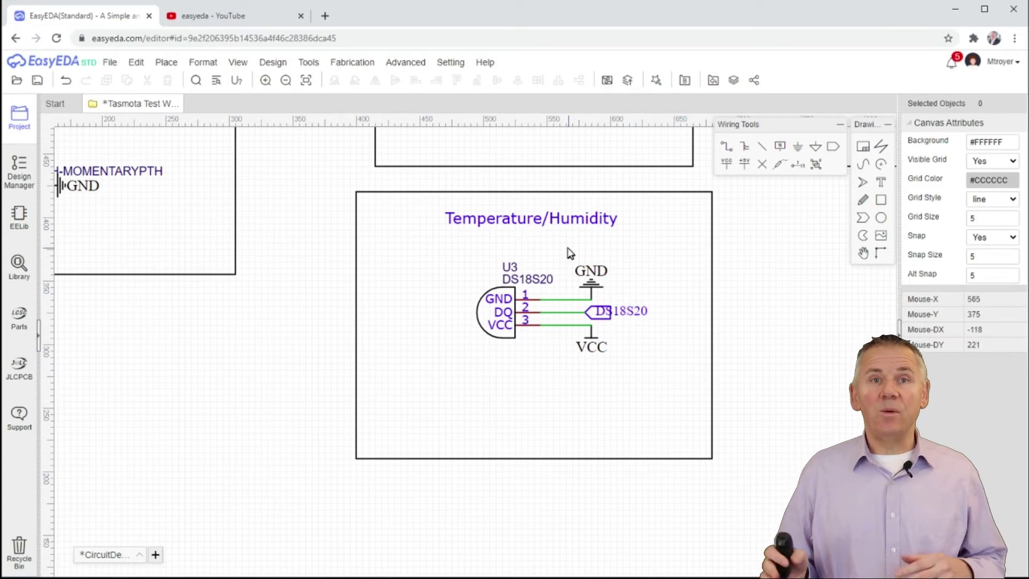
drag(564, 247, 663, 370)
drag(595, 312, 646, 322)
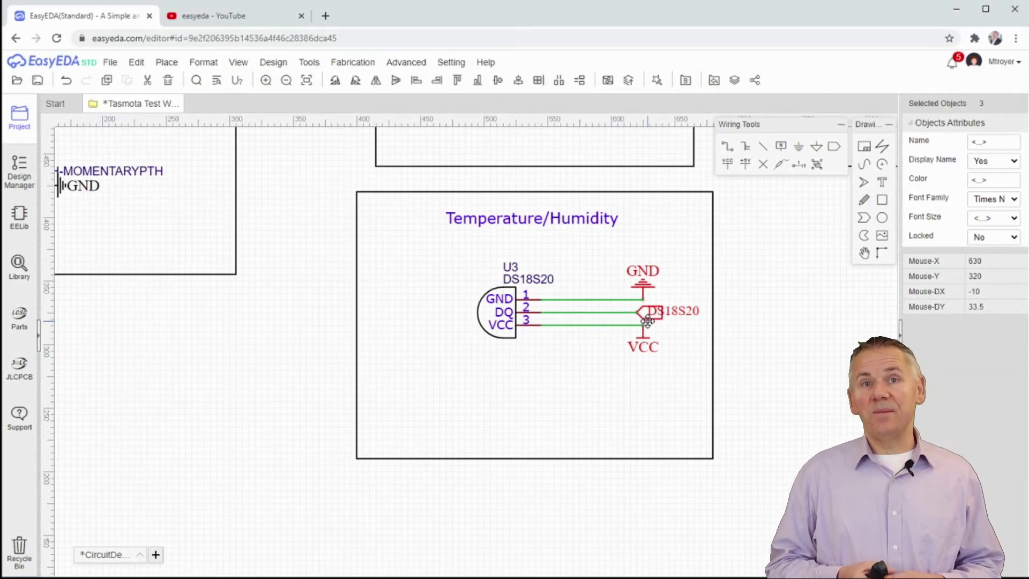
drag(469, 245, 582, 376)
drag(489, 319, 414, 319)
Search the component library for 18b20
click(20, 267)
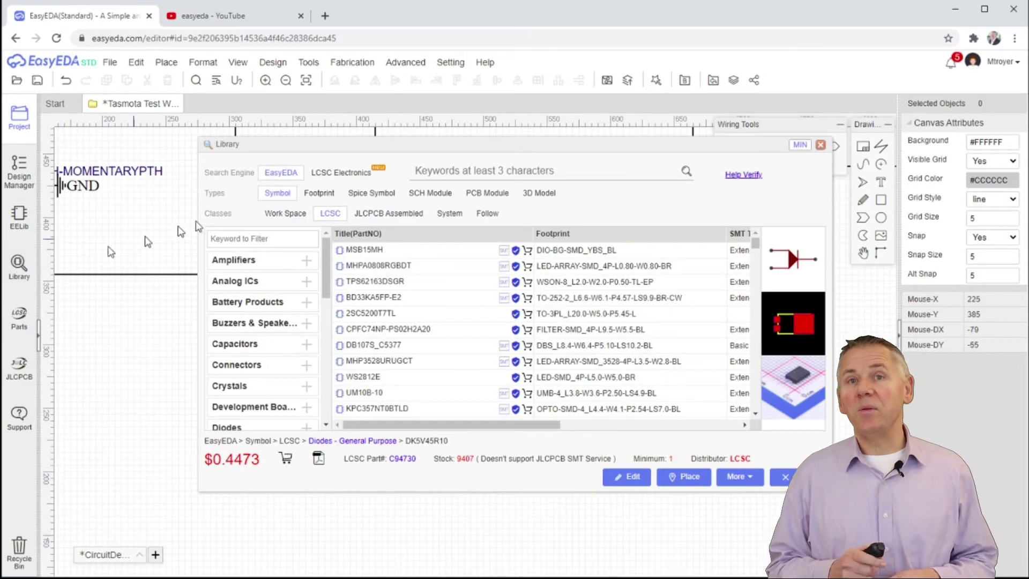
click(440, 173)
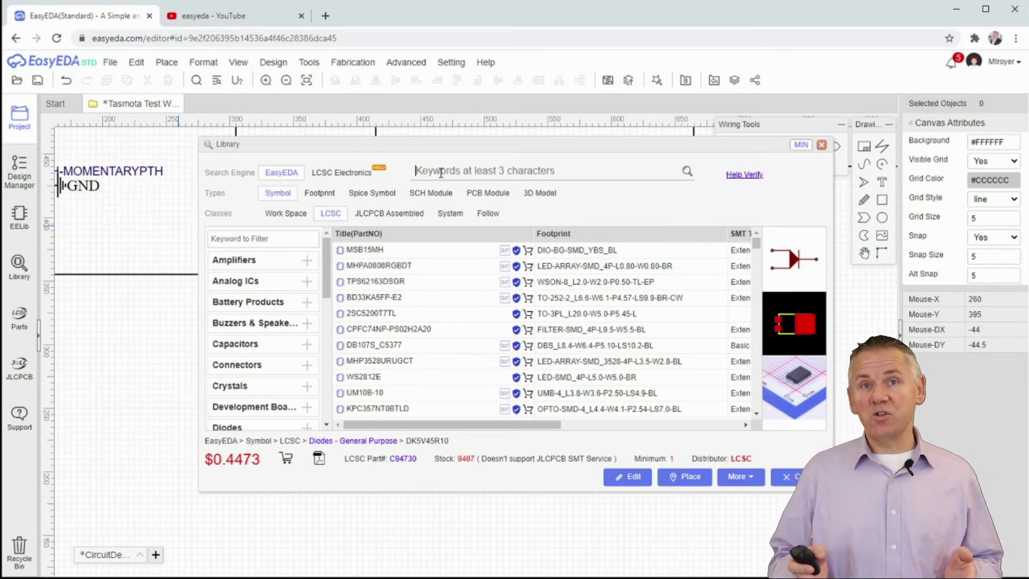
text(18)
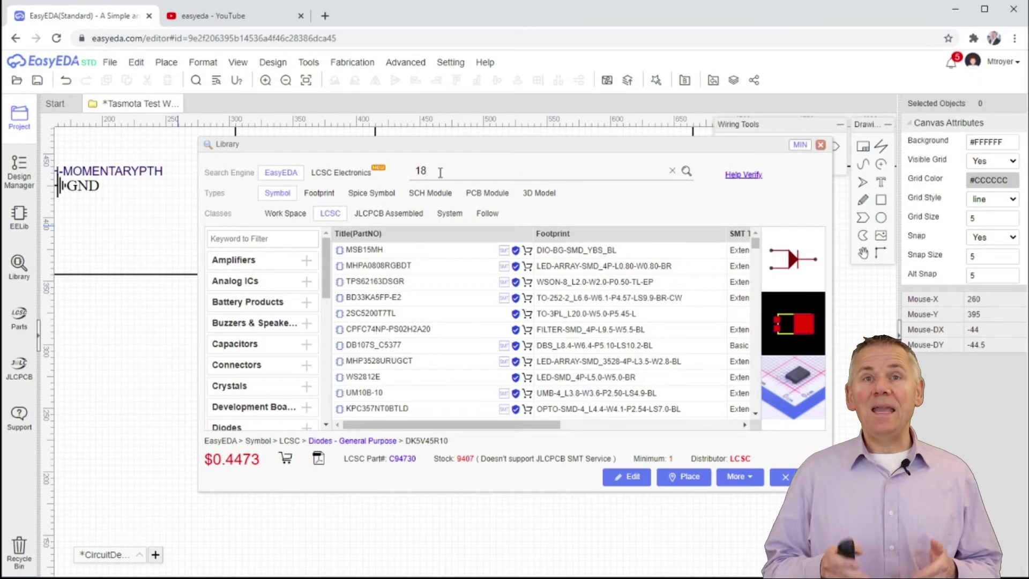
text(b20)
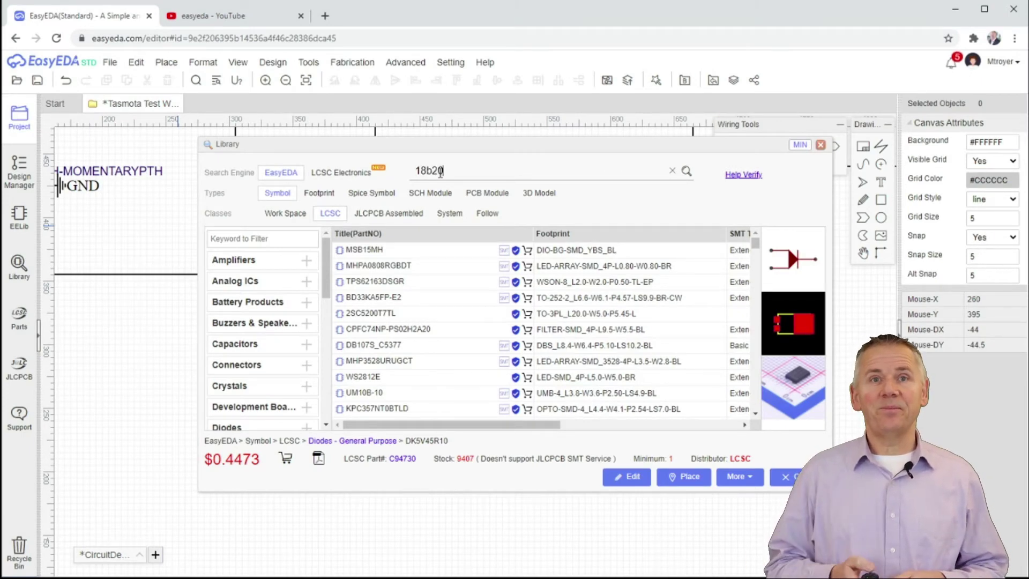
key(Return)
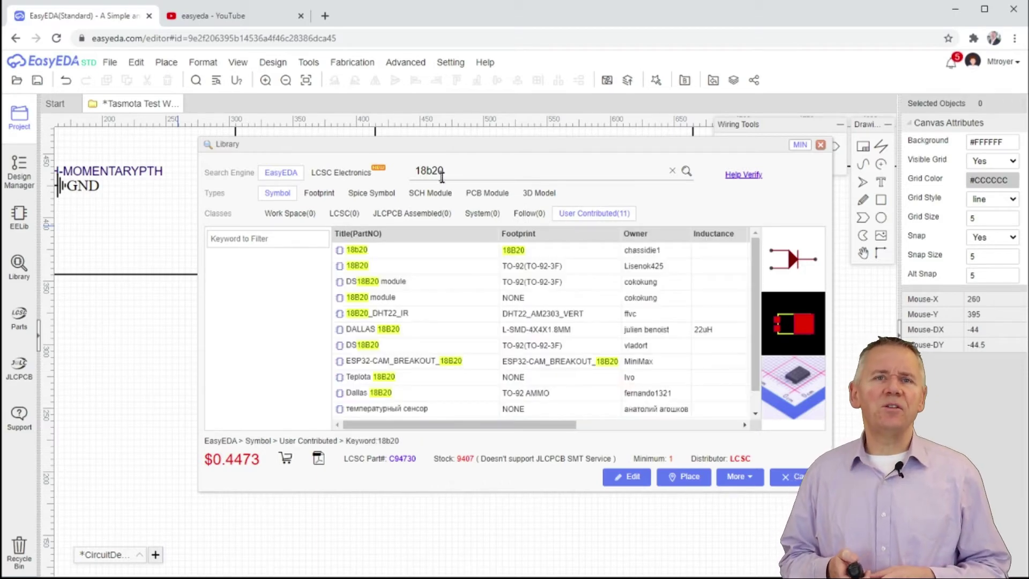
Preview the first two 18B20 results, open the 18B20 footprint and measure the spacing between its pads
click(454, 255)
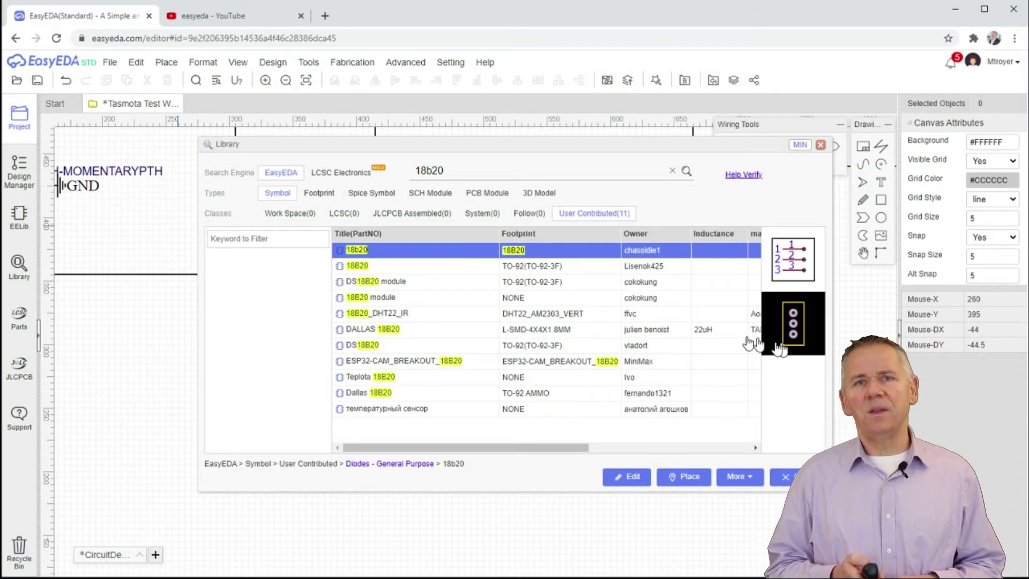
click(587, 270)
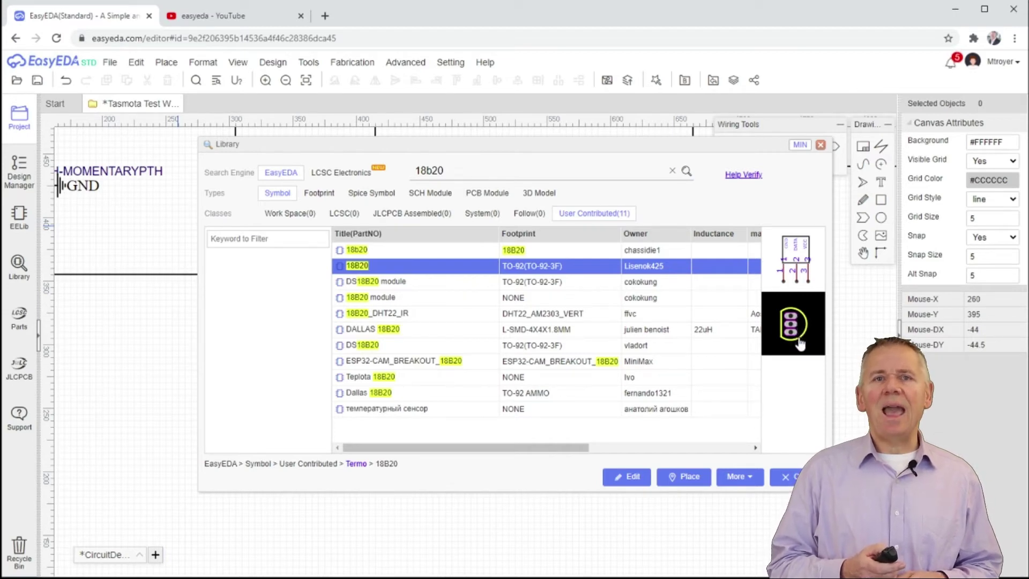
click(787, 324)
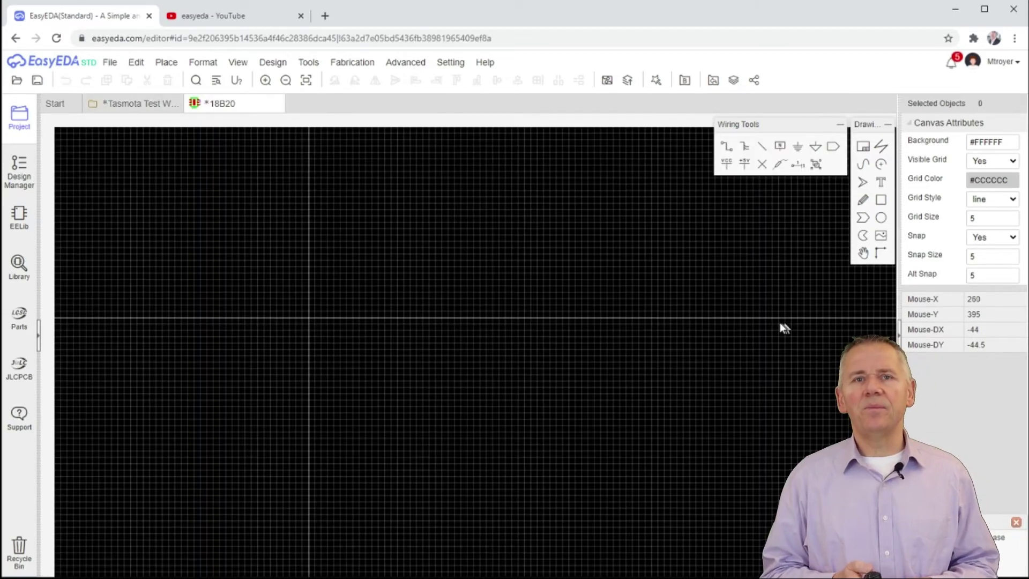
scroll(515, 321, up, 3)
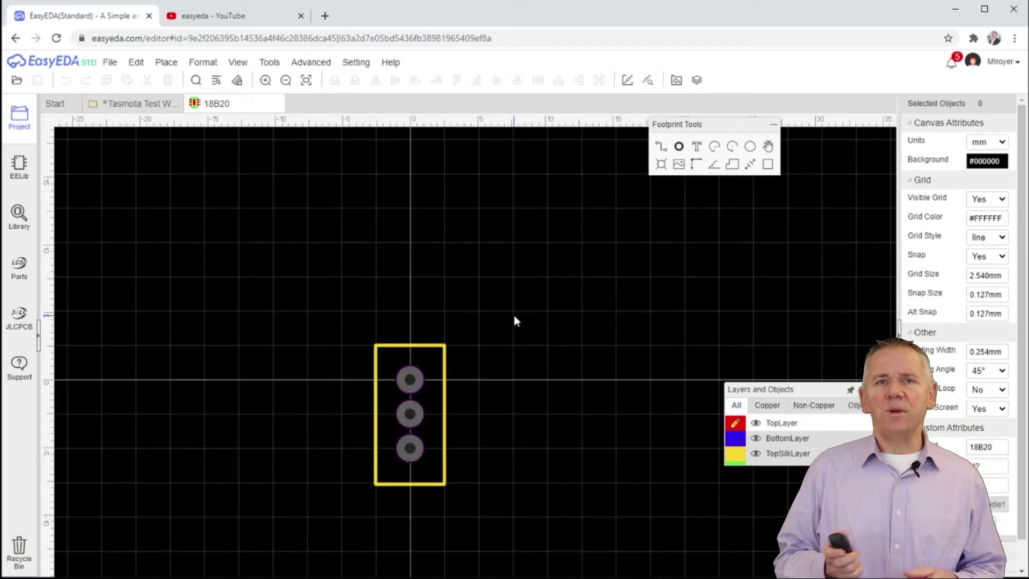
scroll(514, 321, up, 2)
right_drag(499, 333, 608, 230)
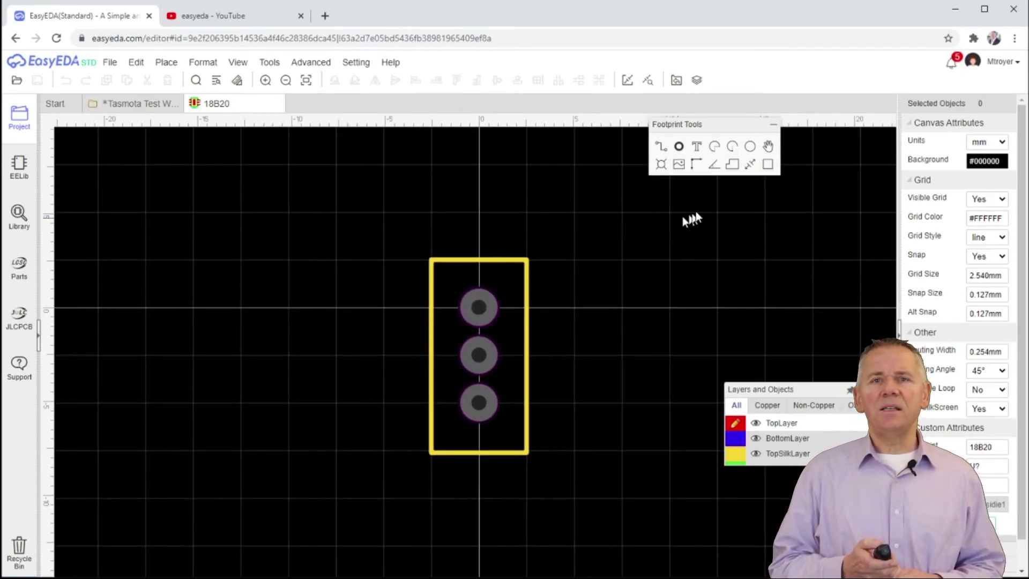
click(751, 165)
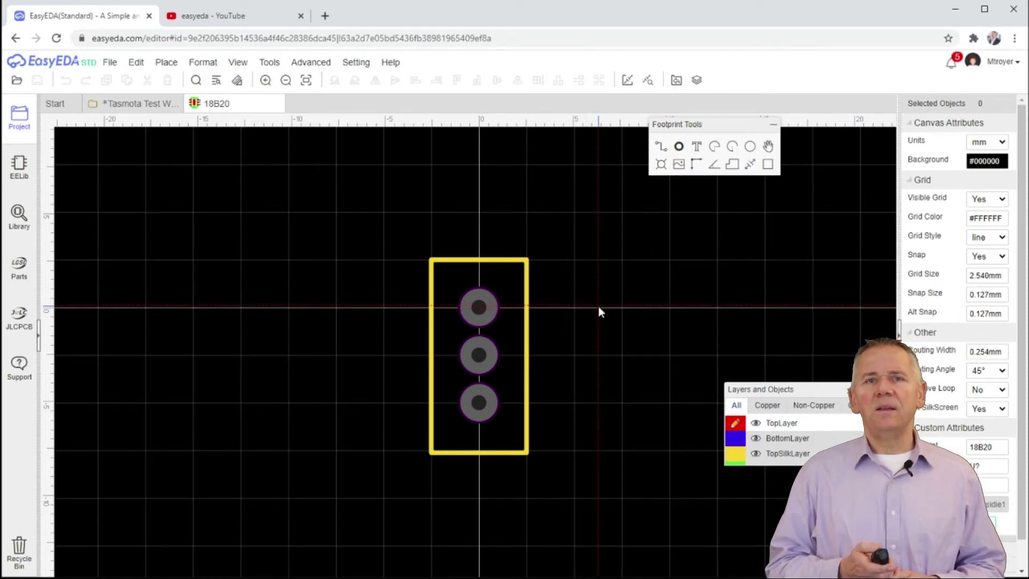
click(622, 307)
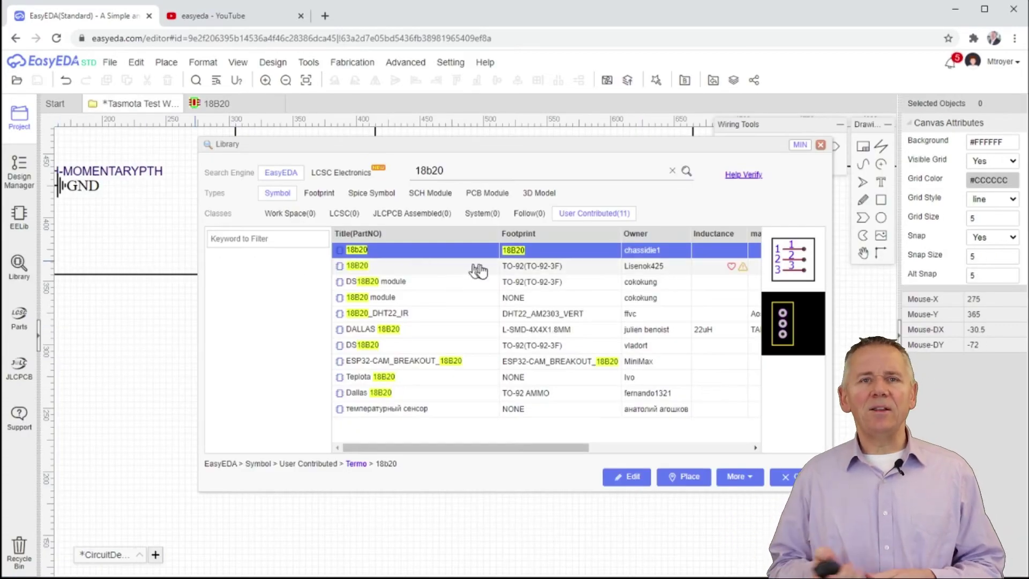
Open the TO-92(TO-92-3F) footprint of the second 18B20 result and measure the spacing between its pads
click(515, 270)
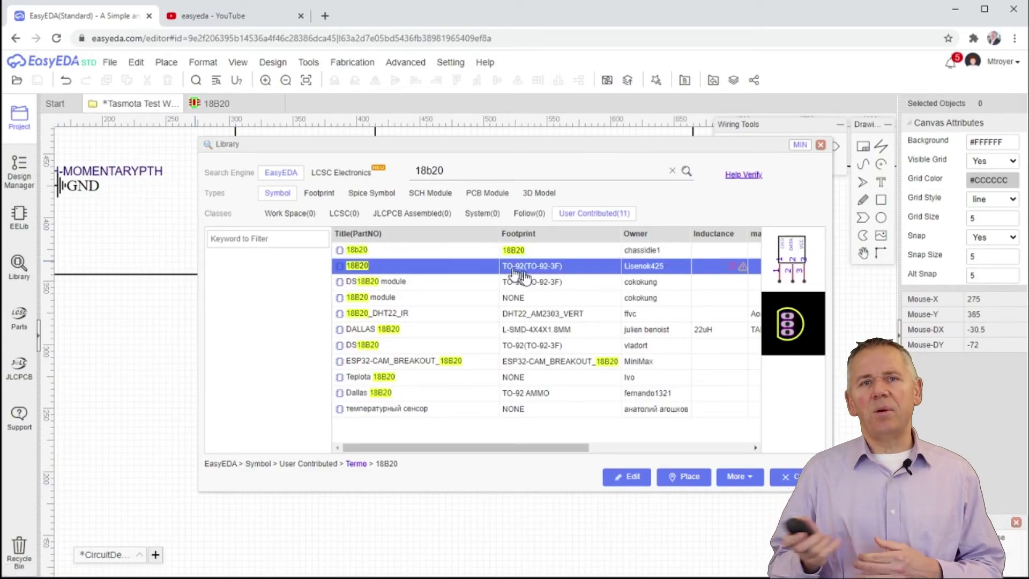
click(782, 327)
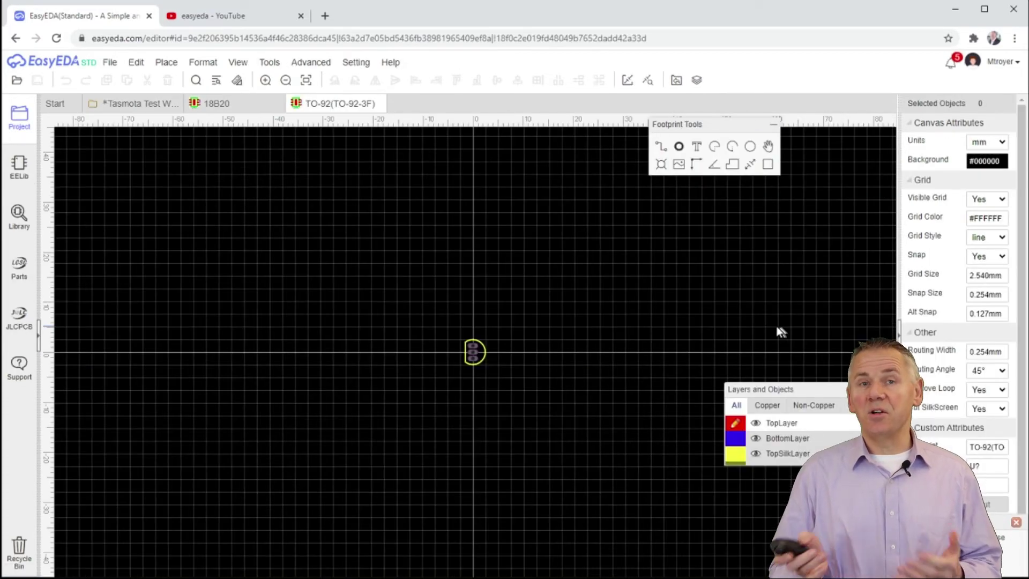
scroll(586, 316, up, 5)
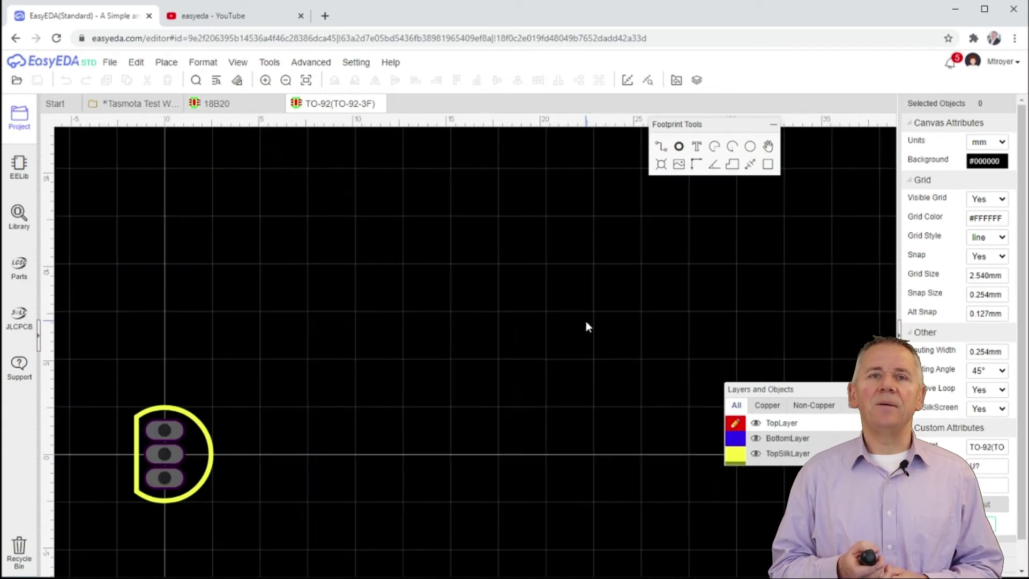
right_drag(343, 423, 538, 312)
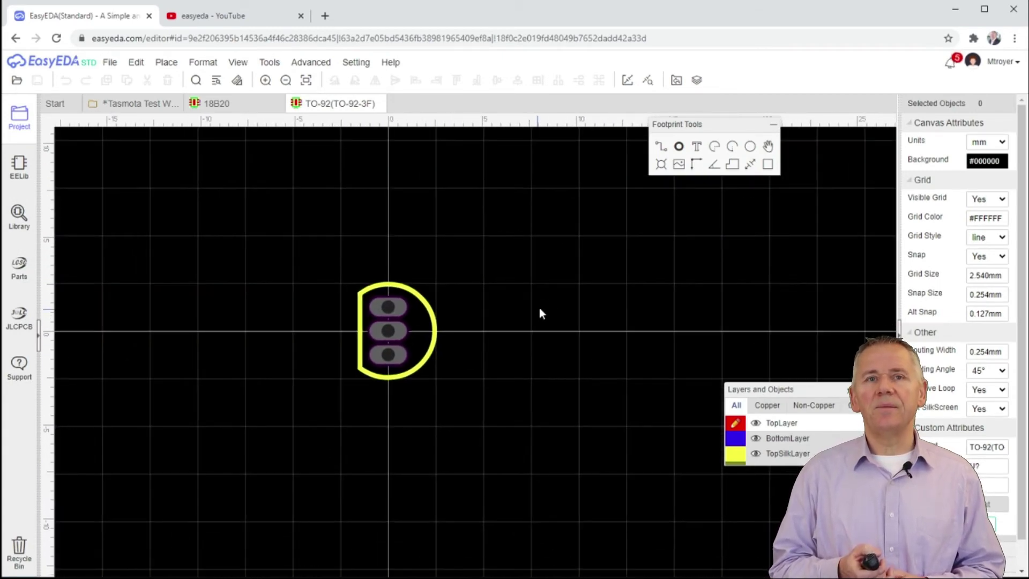
click(753, 169)
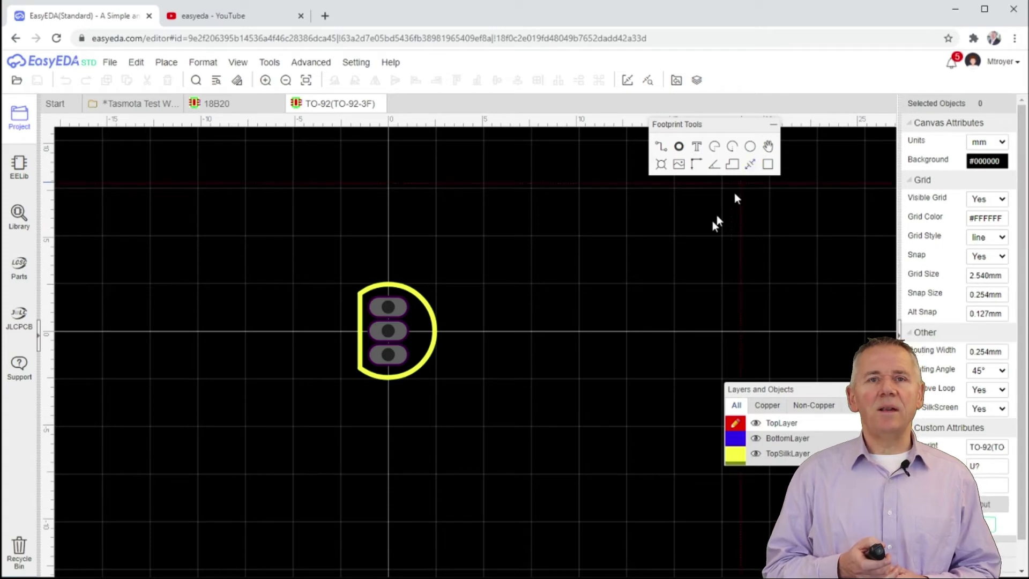
click(570, 304)
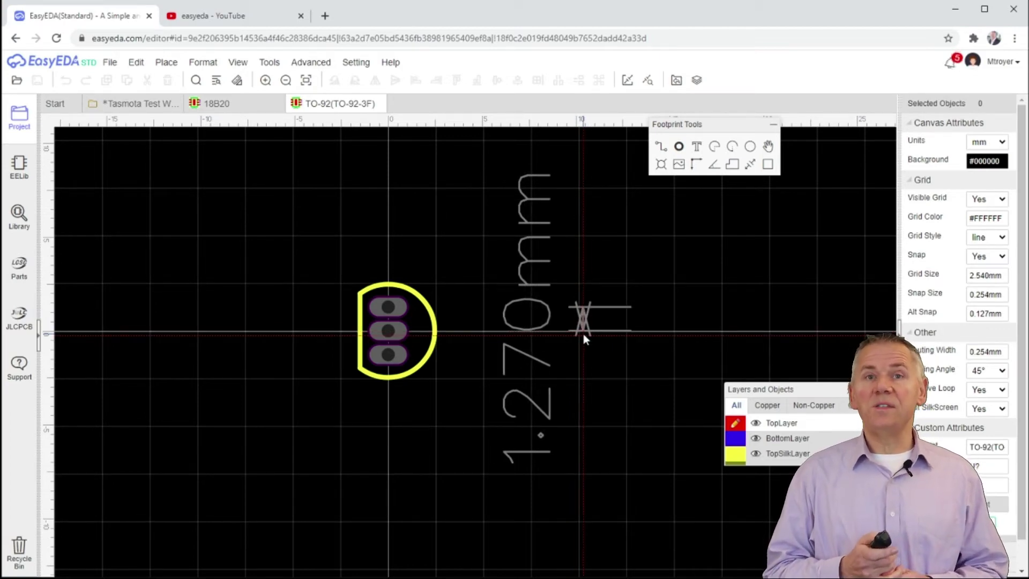
key(Escape)
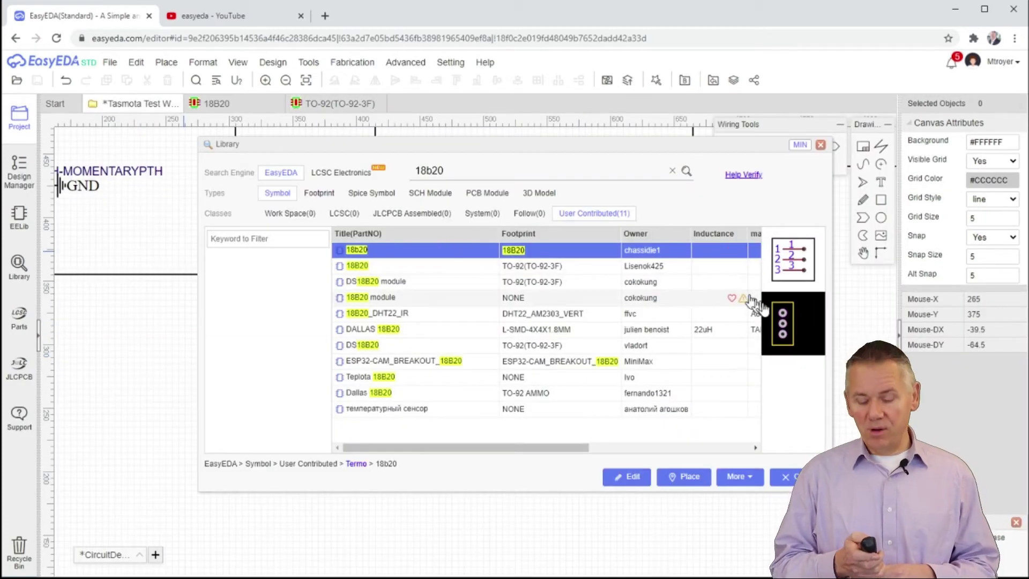
Place the 18b20 symbol that uses the 18B20 footprint below U3 in the Temperature/Humidity box
click(684, 477)
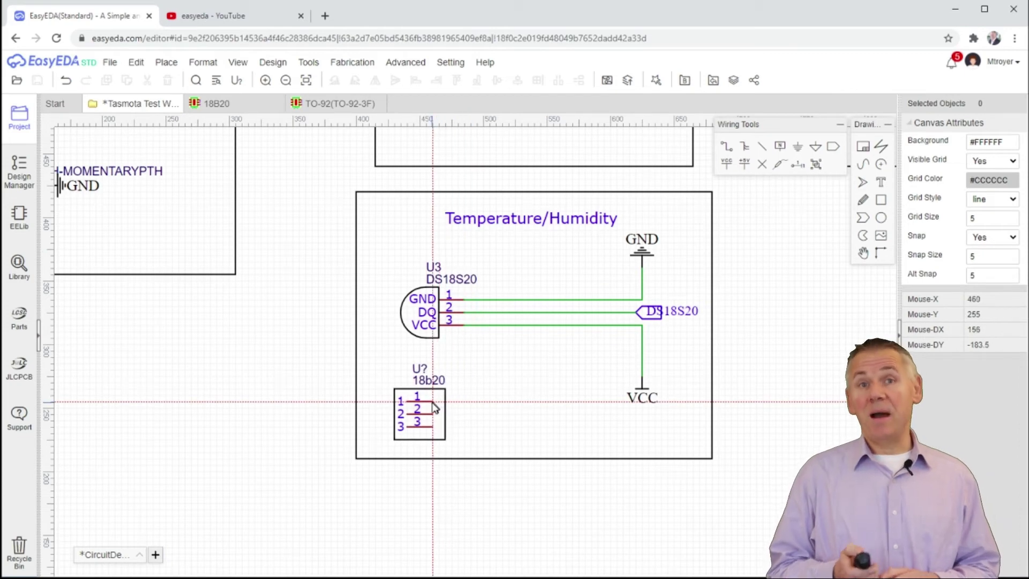
click(433, 409)
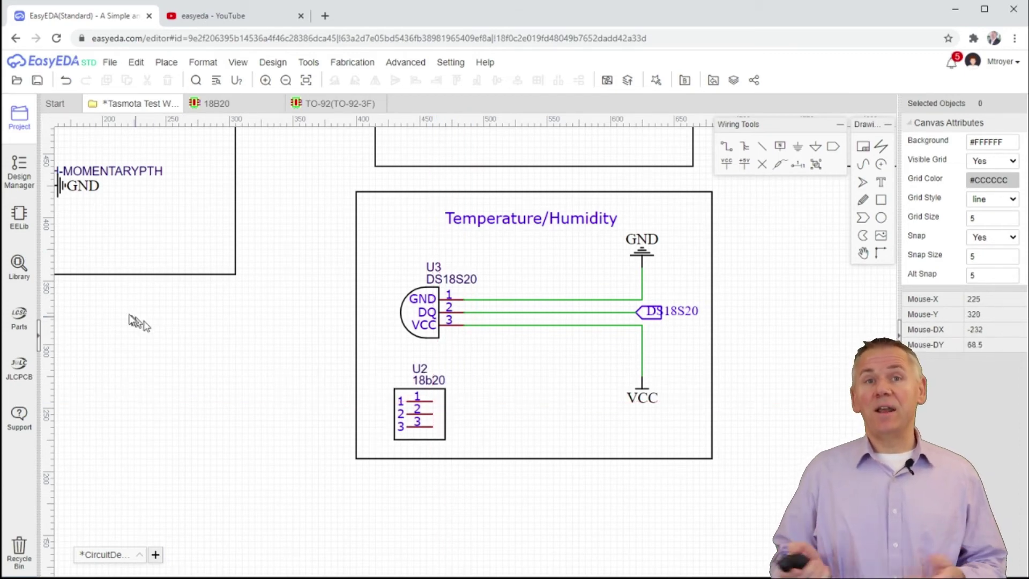
Search the component library for dht22
click(22, 268)
double_click(427, 171)
text(dht22)
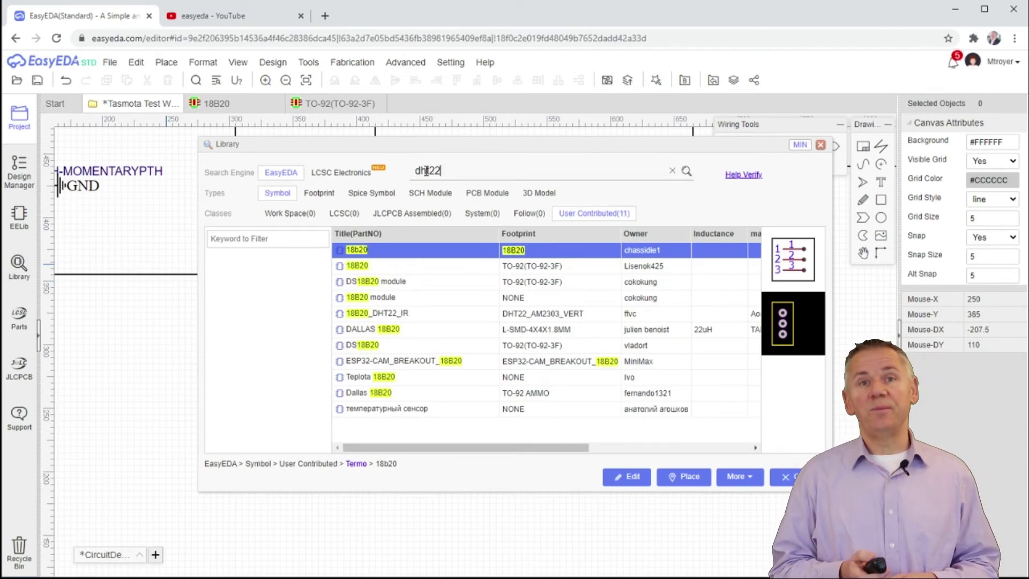
key(Return)
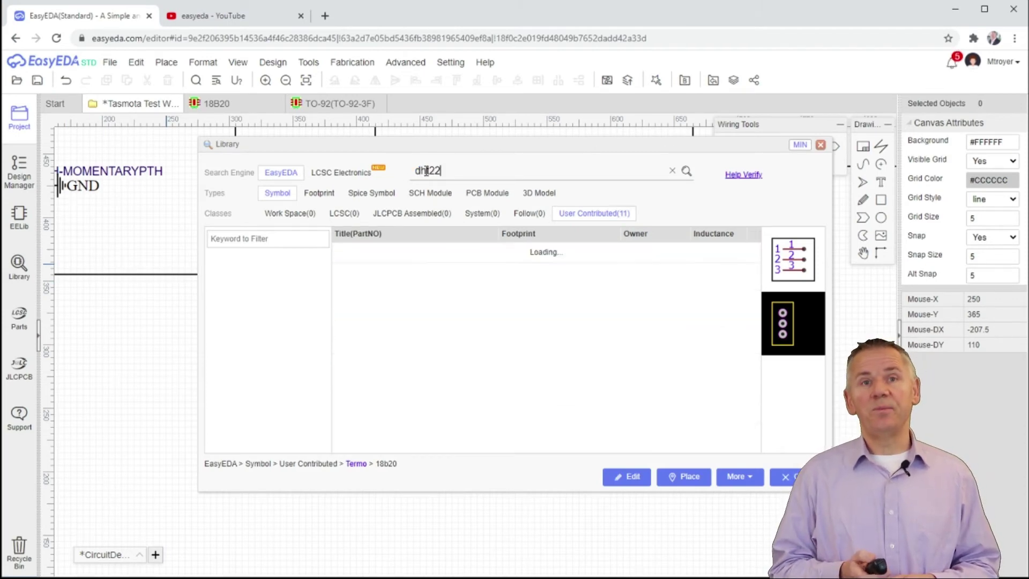
Preview the first two DHT22 results and open the DHT22_AM2303_VERT footprint for a closer look
click(575, 253)
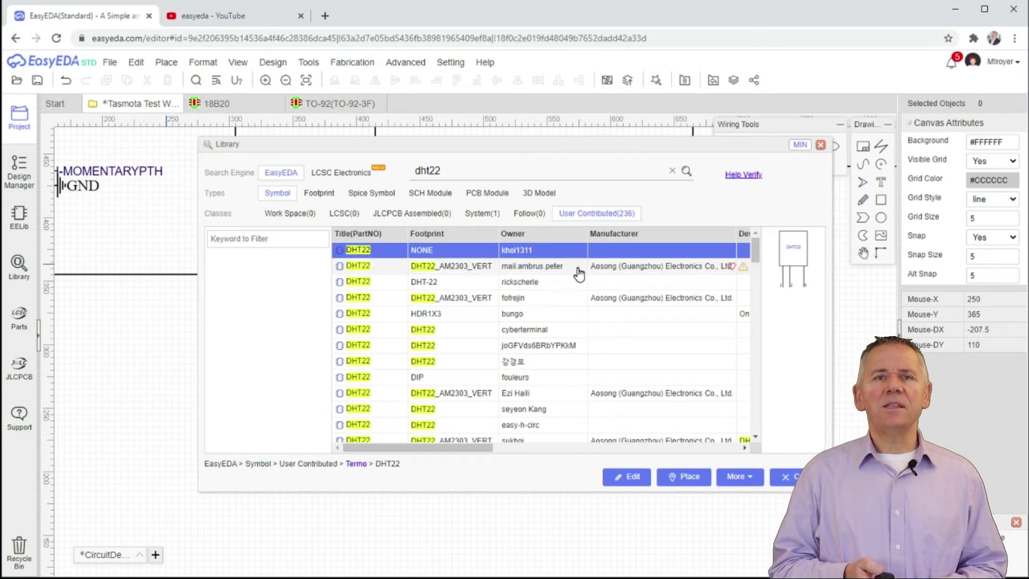
click(578, 268)
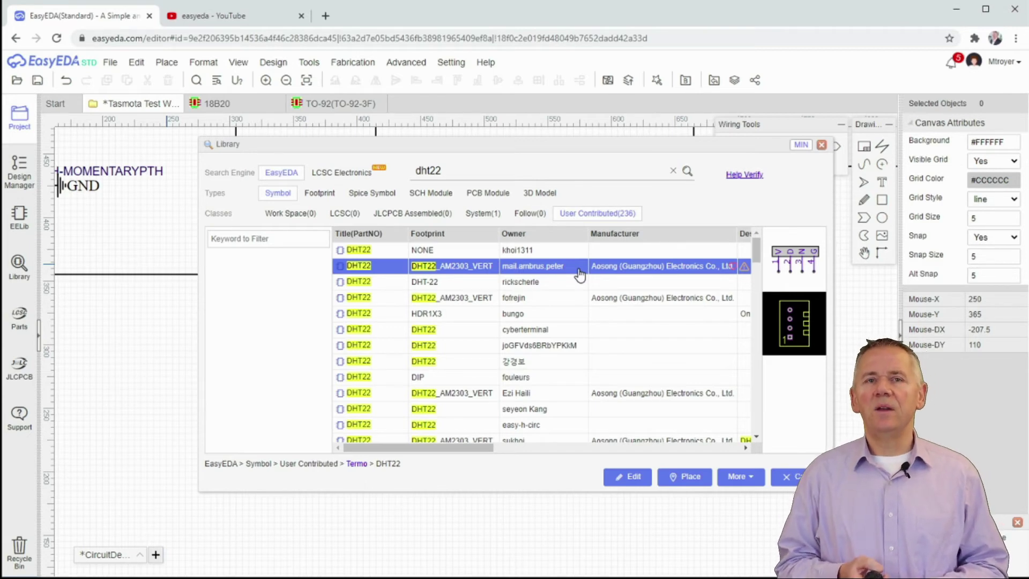
click(794, 331)
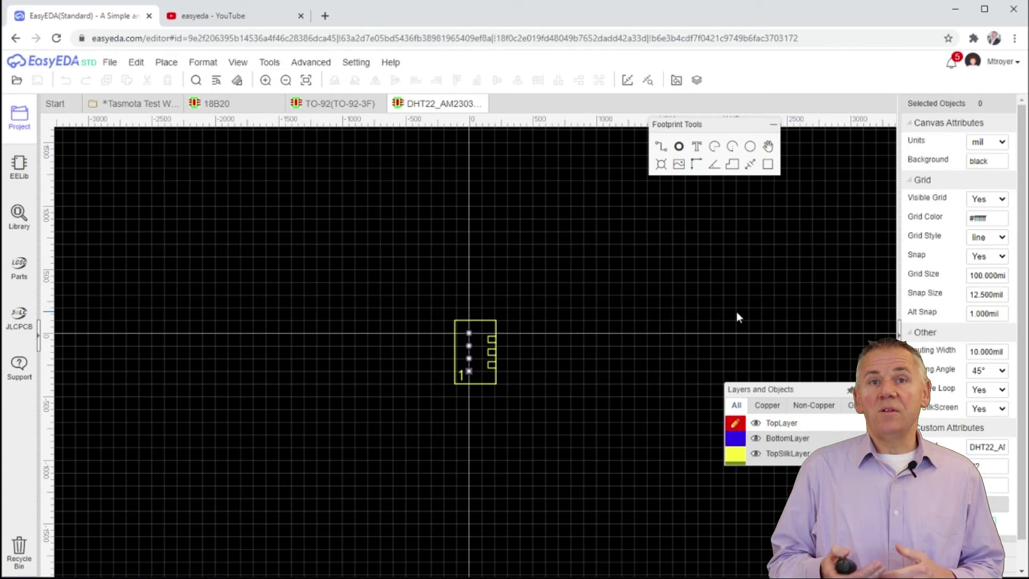
scroll(588, 326, up, 1)
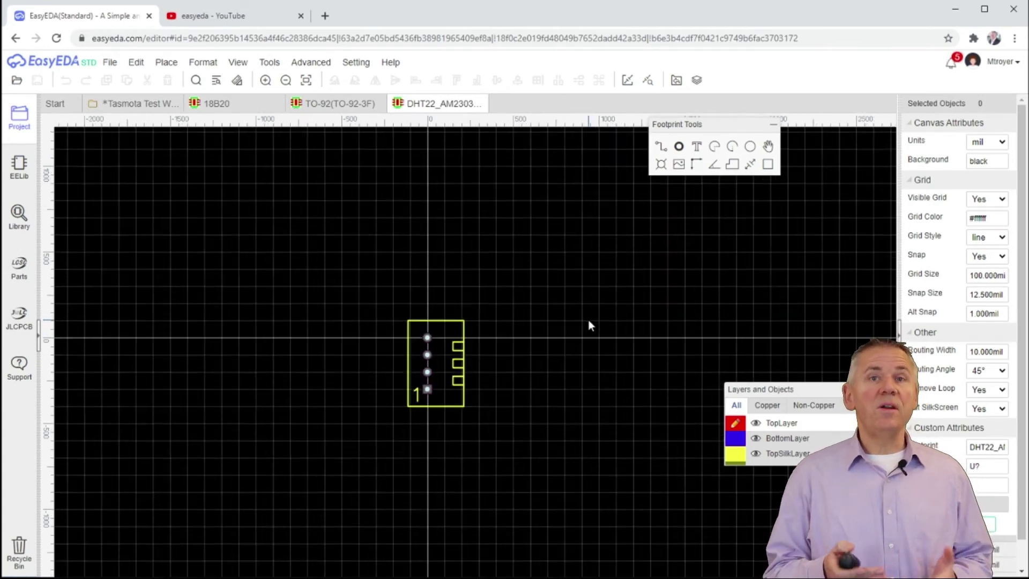
scroll(589, 322, up, 2)
Measure the spacing between adjacent pads of the DHT22 footprint, switching the canvas units to mm
mouse_move(756, 363)
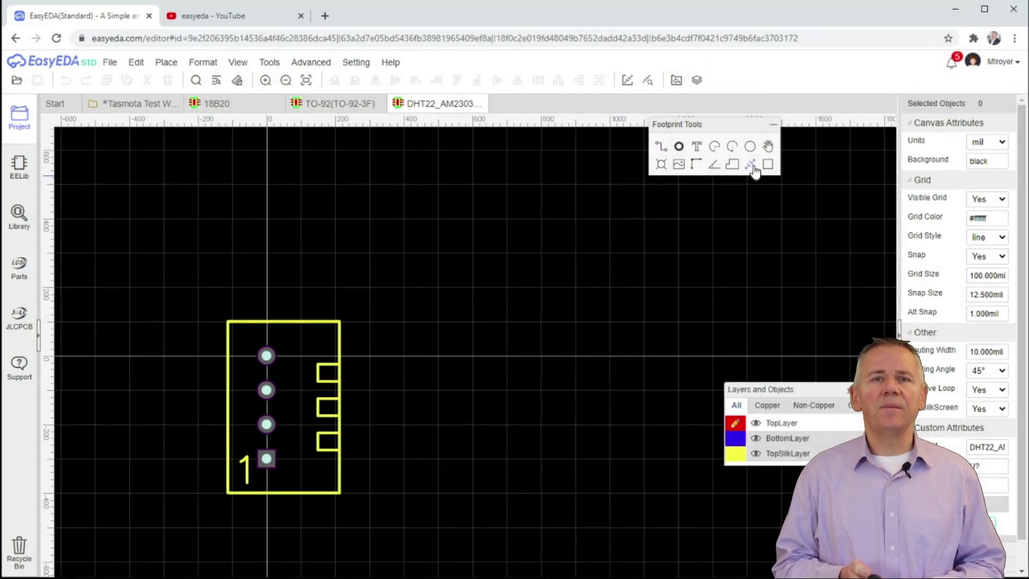
click(404, 358)
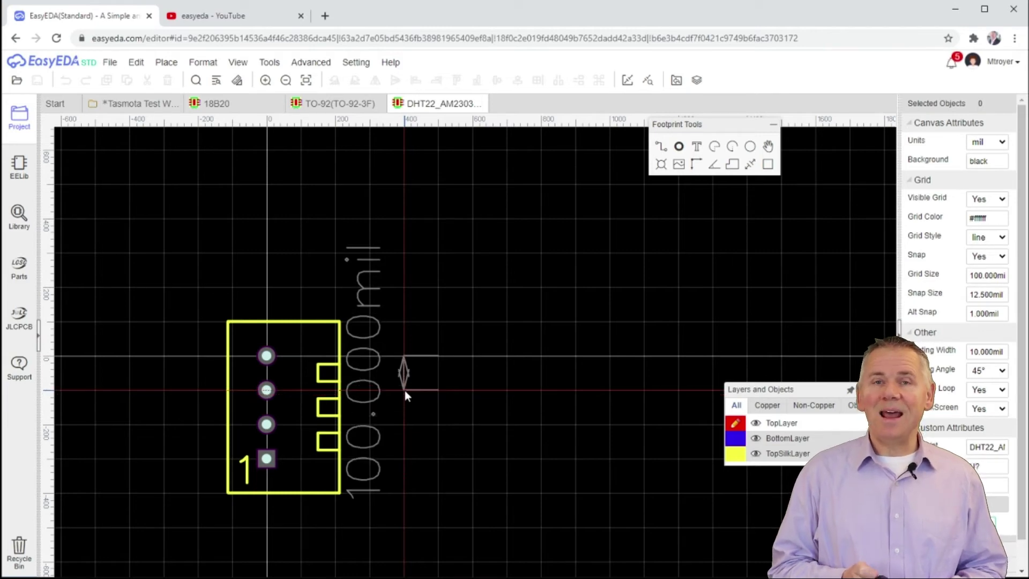
click(404, 390)
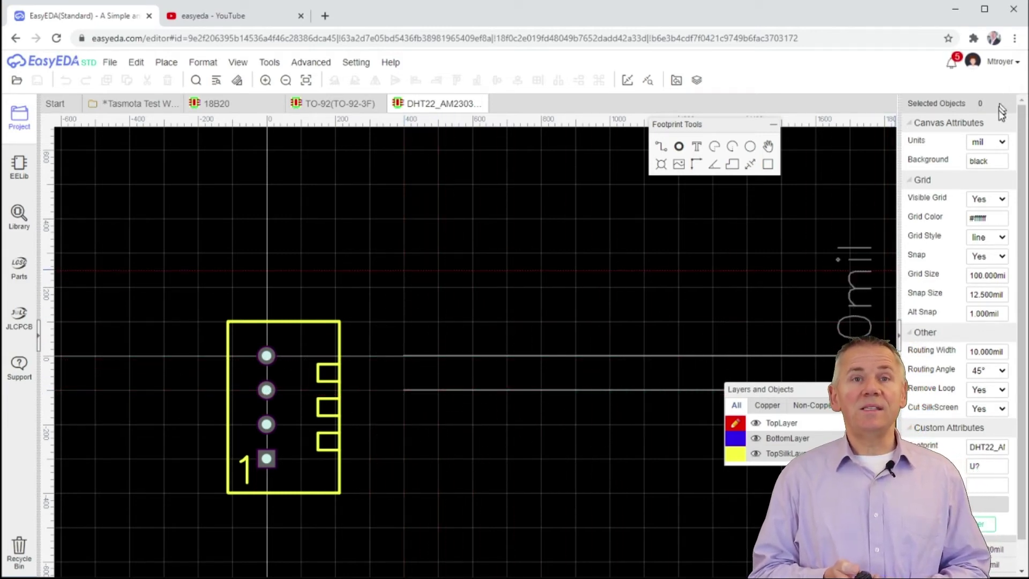
click(1002, 143)
click(979, 175)
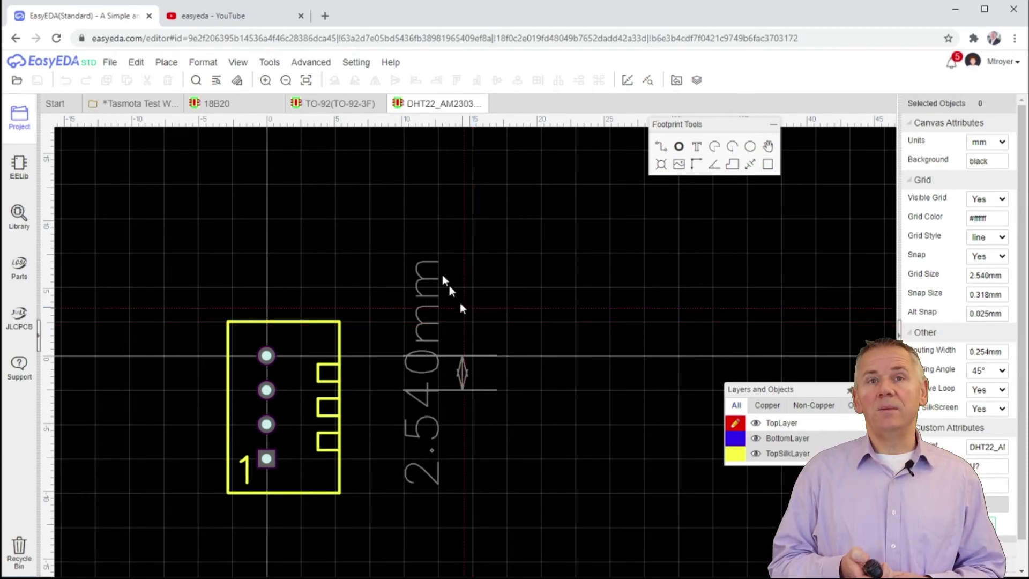
Return to the schematic and place the DHT22 symbol beside the 18b20 part in the Temperature/Humidity box
click(162, 105)
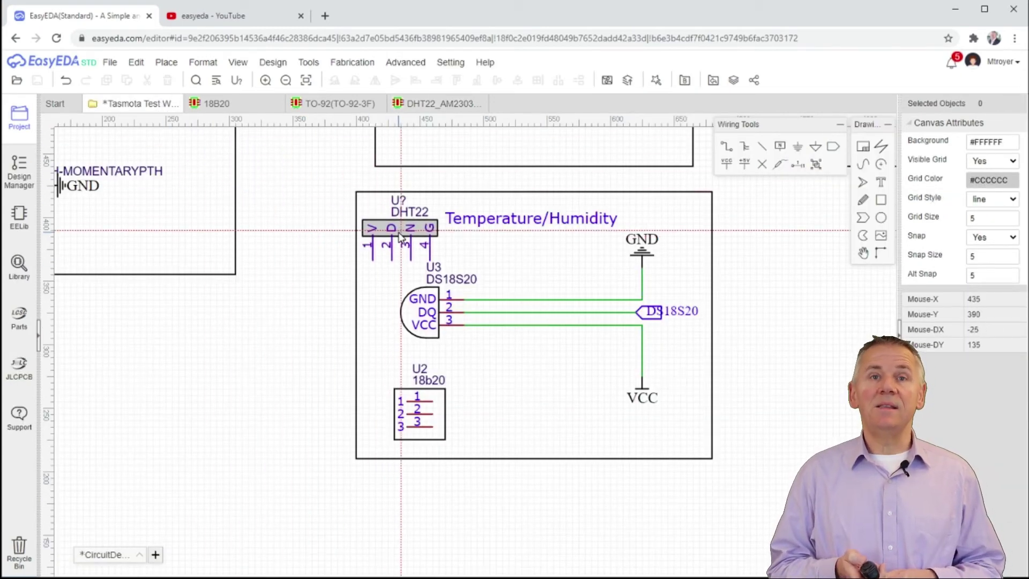
click(523, 394)
scroll(197, 406, down, 4)
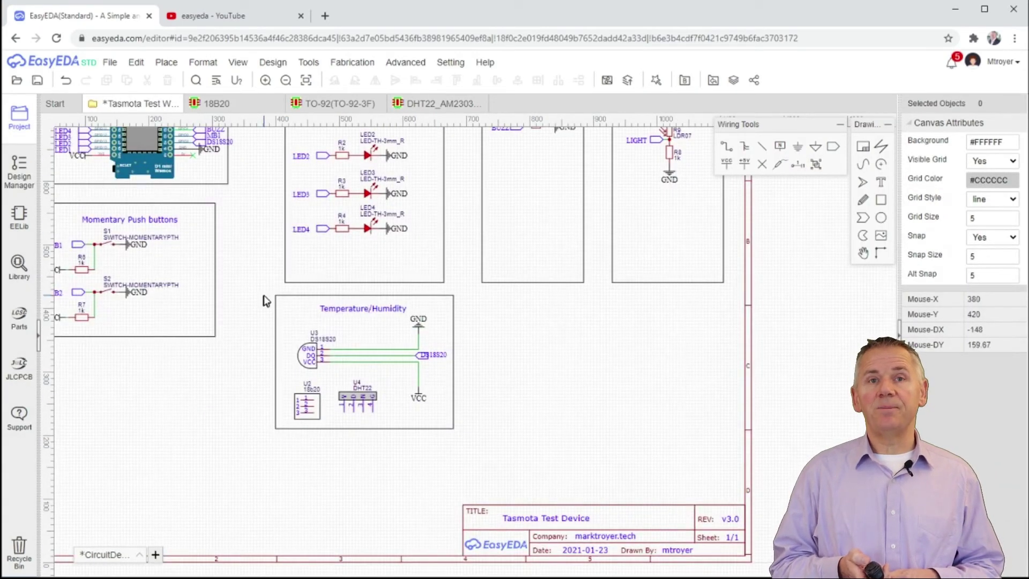
Duplicate the 1k resistor R4 and place the copy in the Temperature/Humidity box, between the DHT22 and the VCC symbol
click(343, 230)
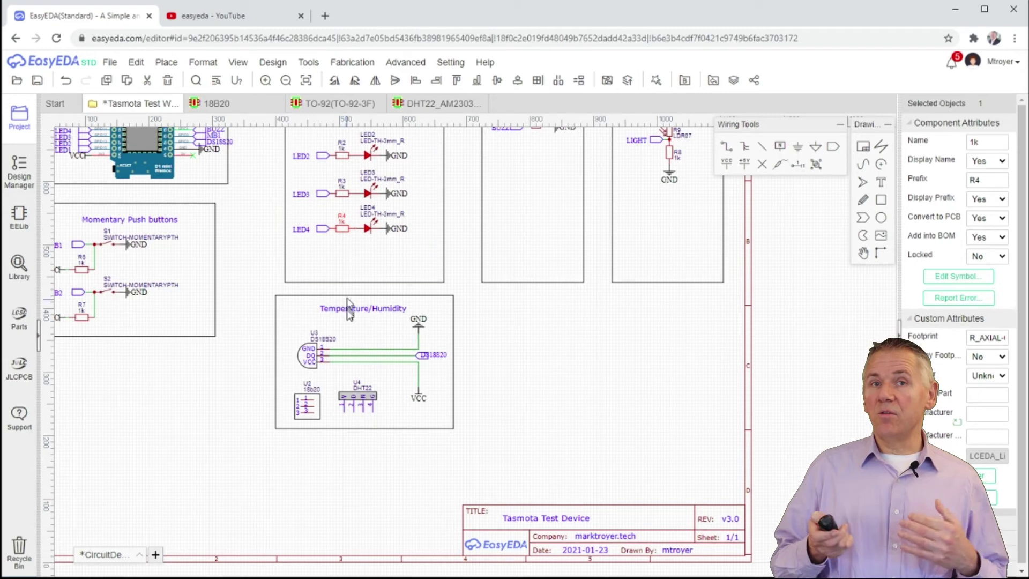
key(ctrl+v)
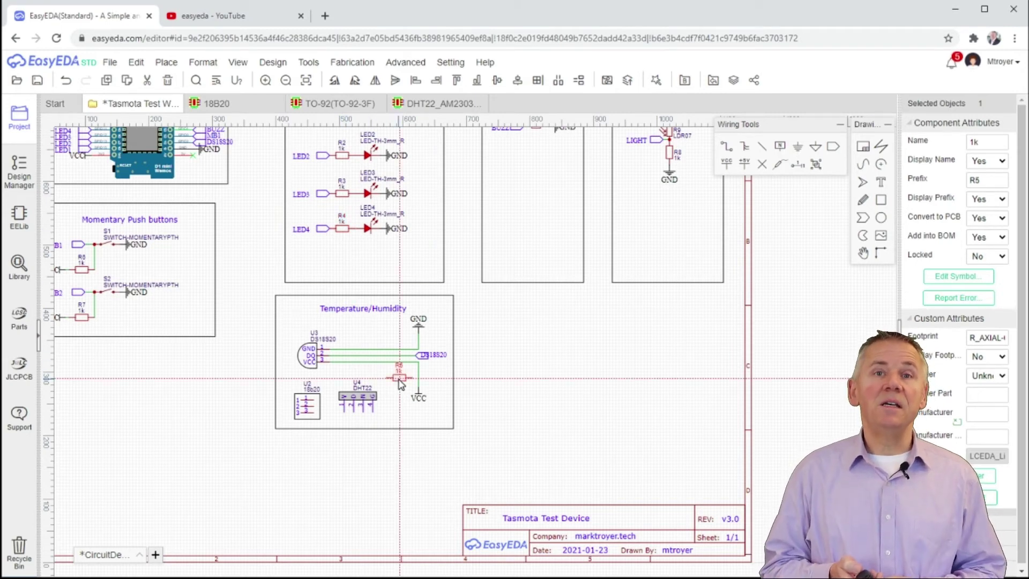
click(390, 375)
Delete the DS18S20 symbol and move the 18b20 part up into its place
click(302, 364)
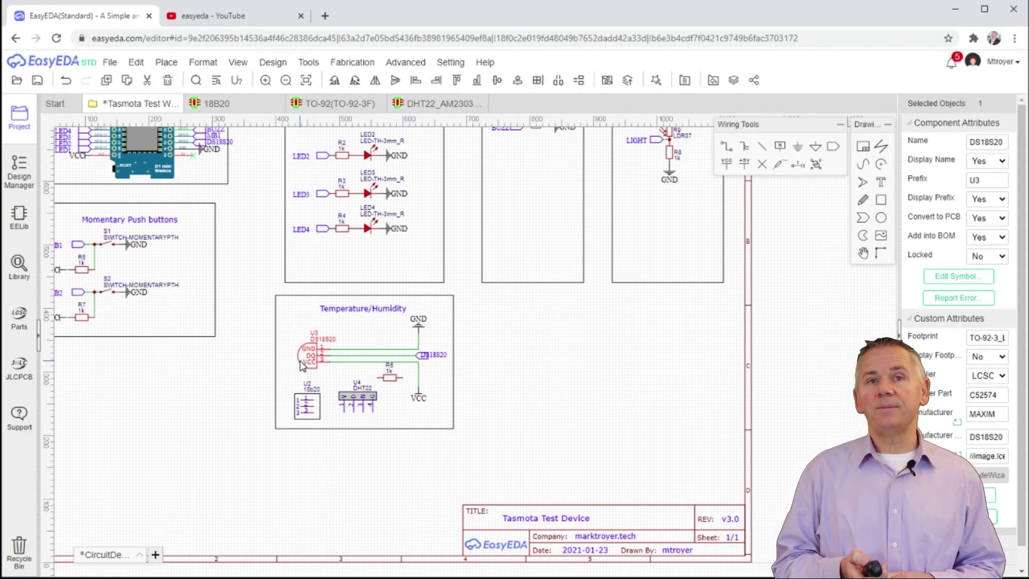
key(Delete)
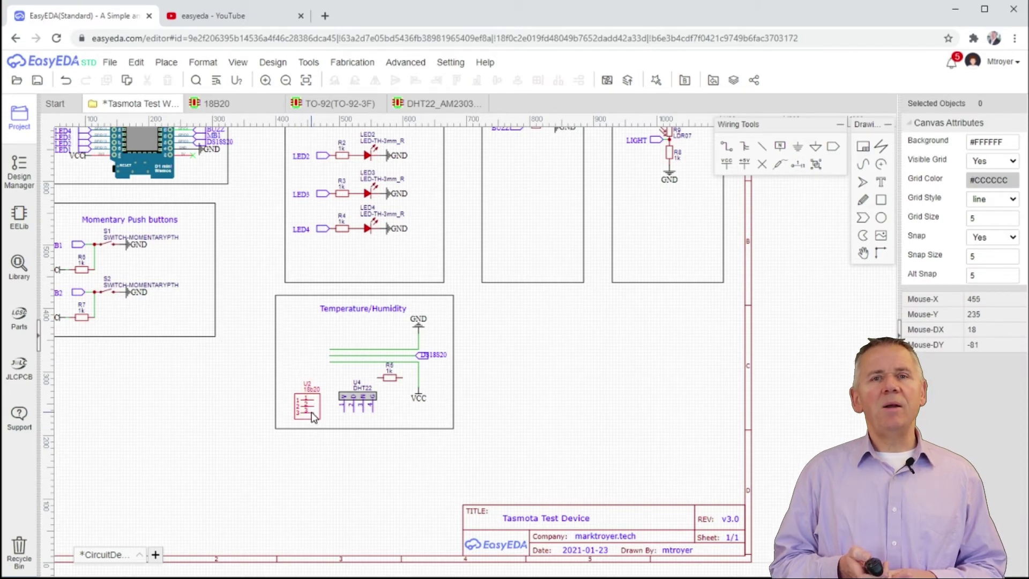
drag(313, 417, 310, 346)
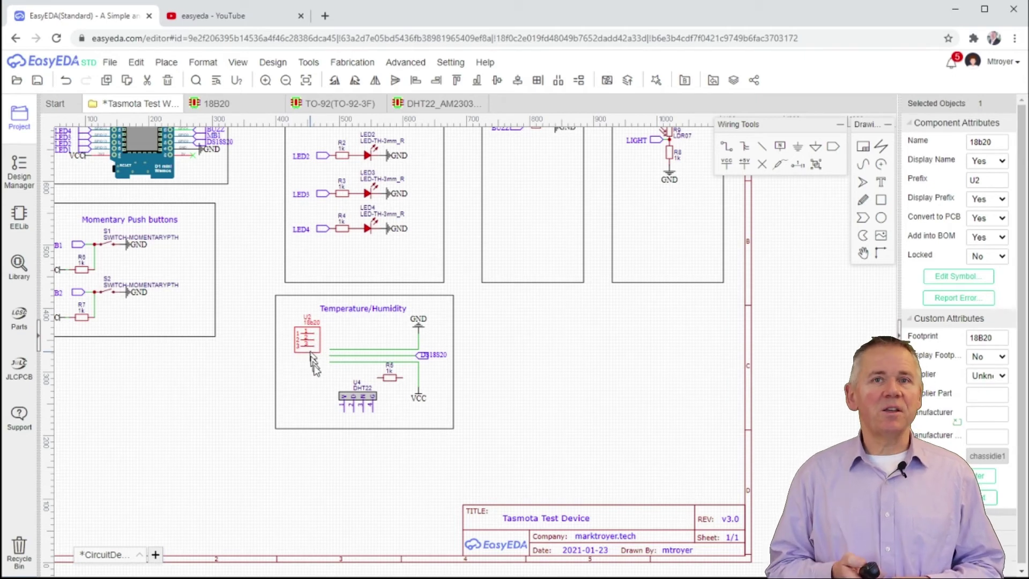
Rotate the DHT22 symbol so its pins face the wires and place it below the 18b20 part
click(354, 399)
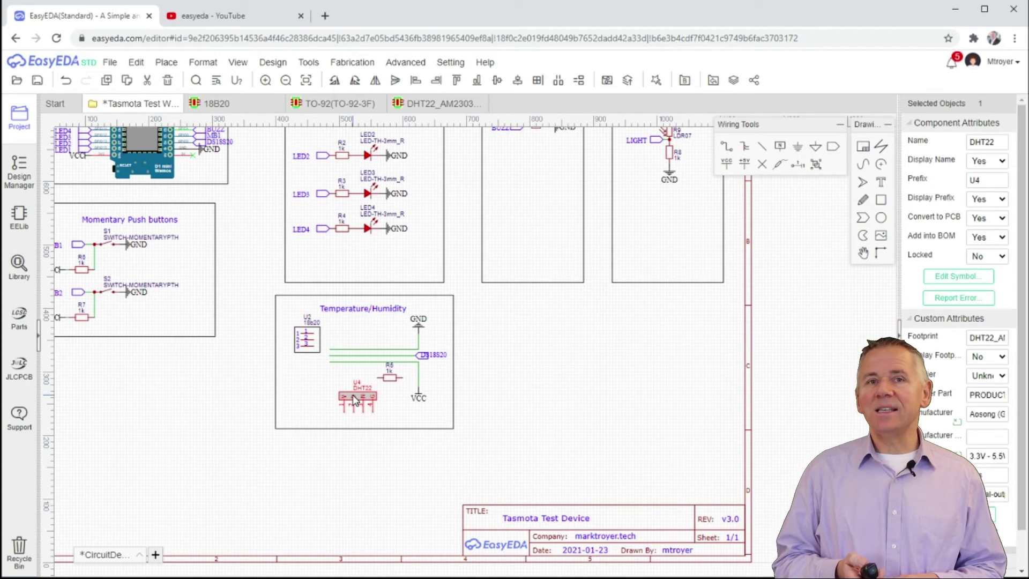
key(space)
mouse_move(354, 400)
mouse_down()
mouse_move(302, 399)
mouse_move(301, 375)
mouse_move(302, 395)
mouse_up()
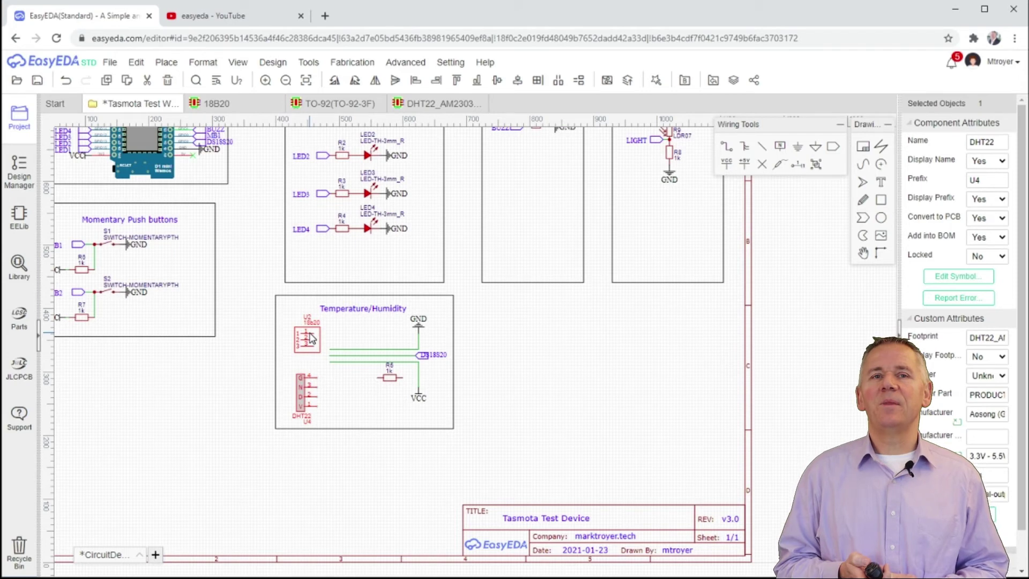
Reconnect the loose GND wire to pin 1 of the 18b20 and straighten it into right-angle segments
click(335, 351)
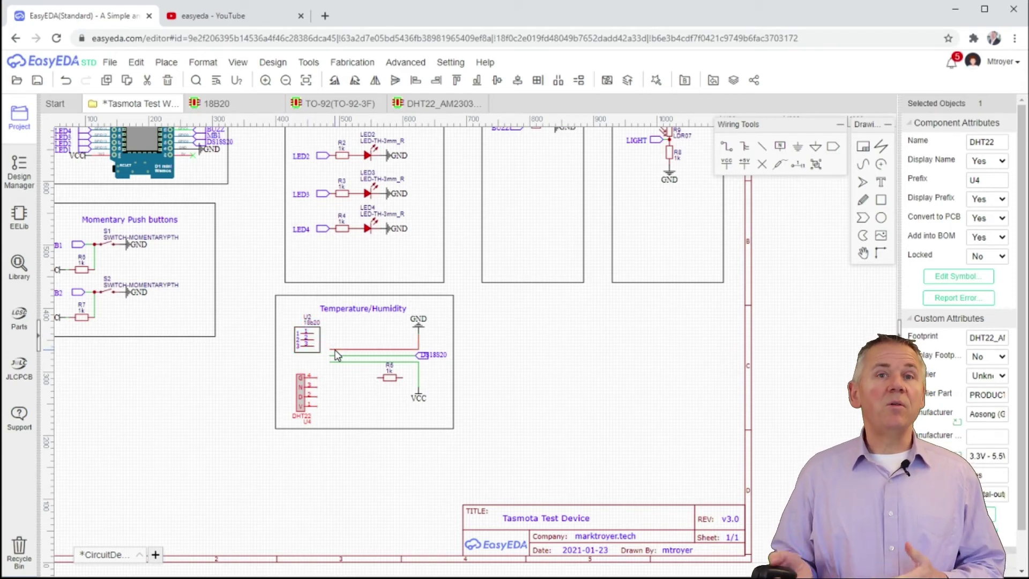
drag(329, 350, 314, 332)
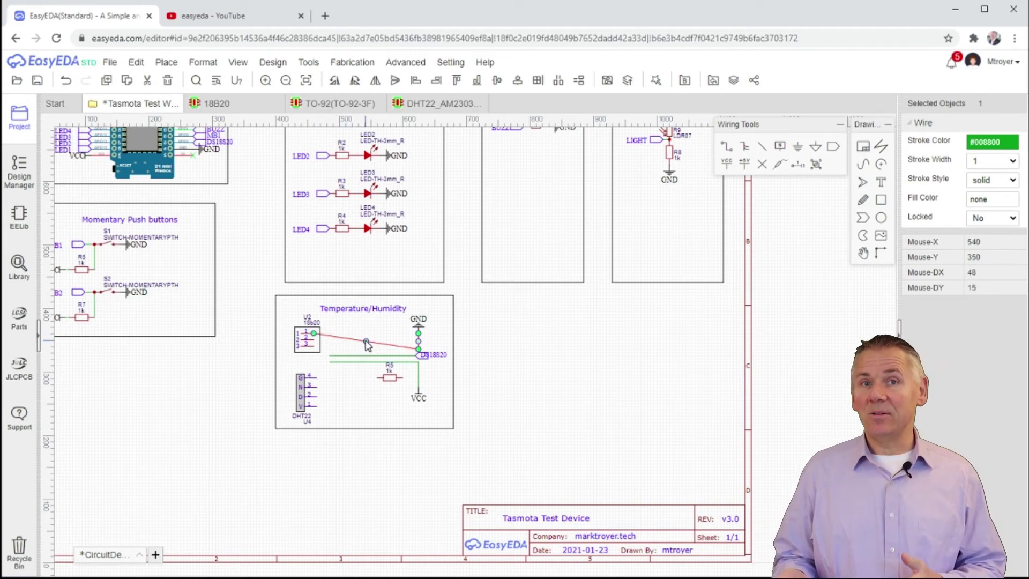
drag(368, 345, 330, 334)
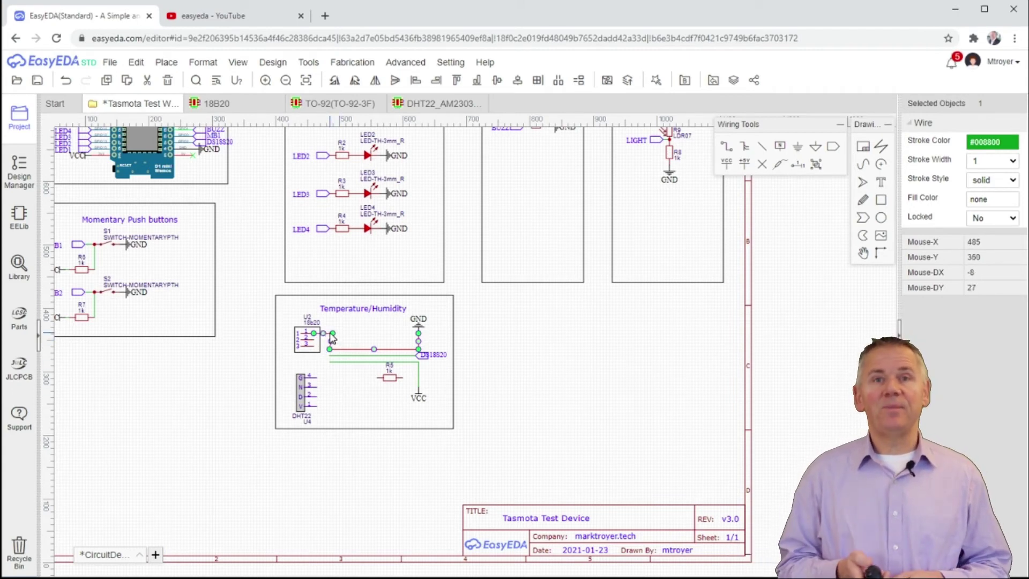
drag(332, 333, 330, 334)
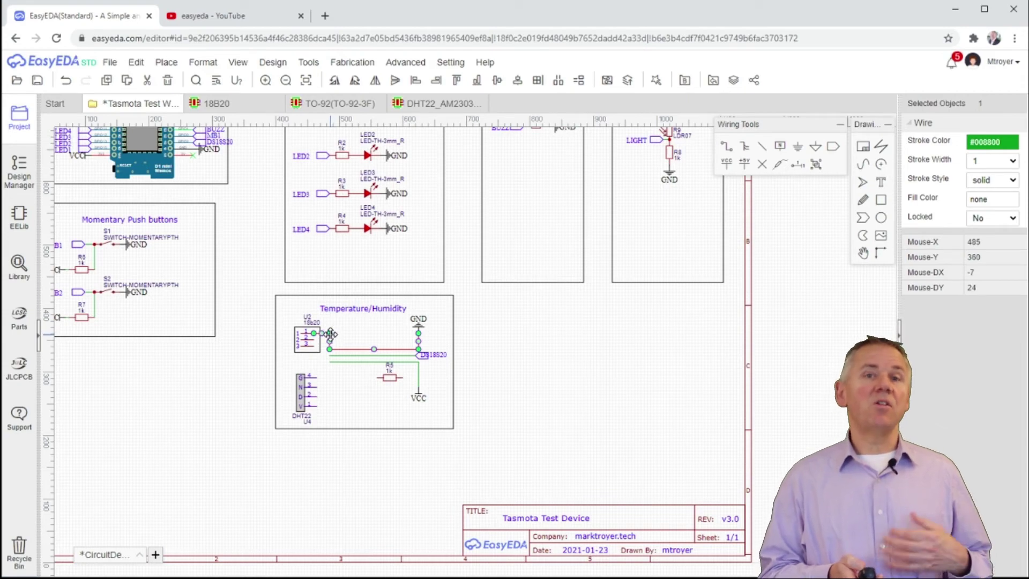
Reconnect the loose DS18S20 net wire to pin 2 of the 18b20 and reshape it into right-angle segments
scroll(341, 353, up, 3)
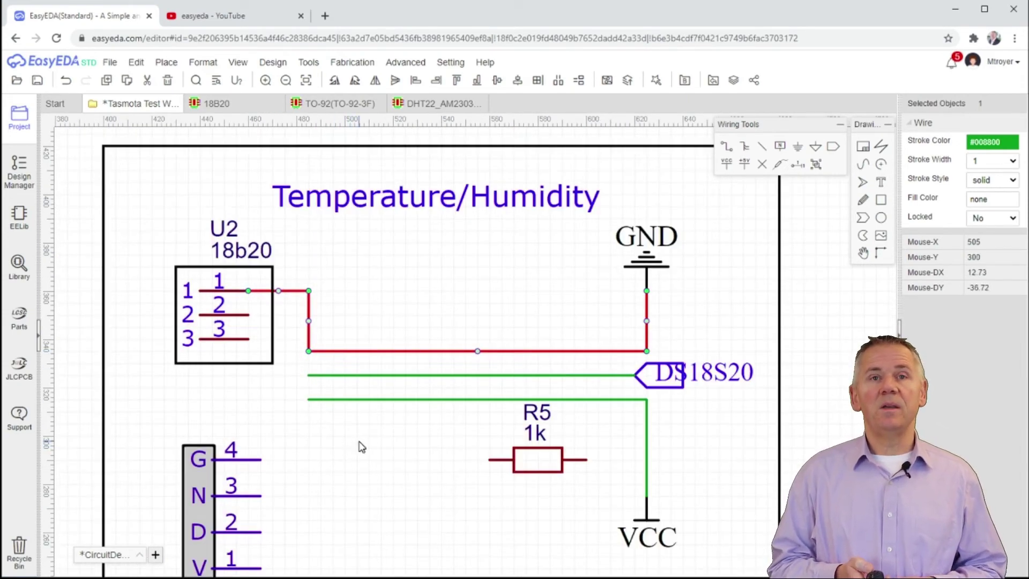
click(316, 376)
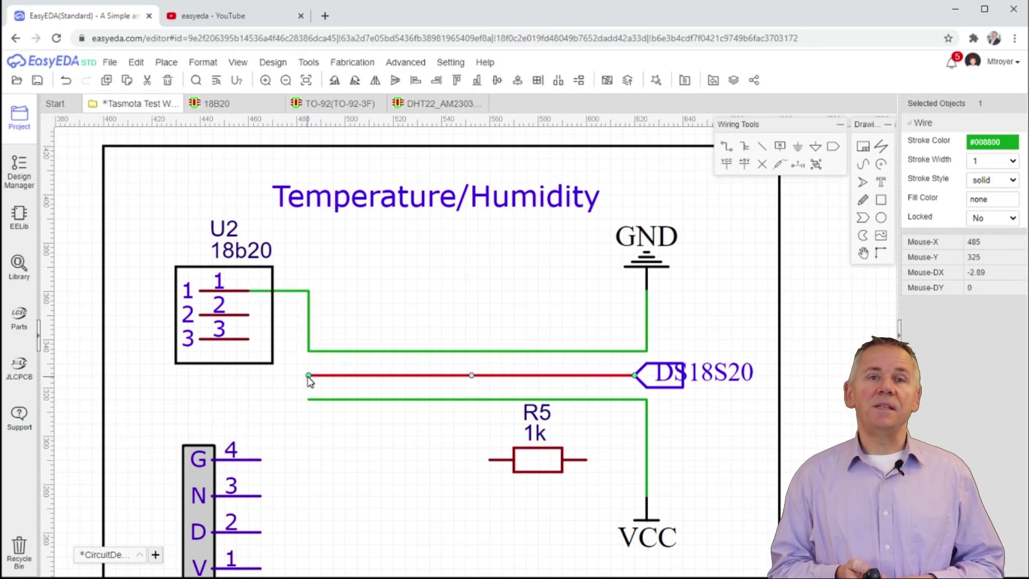
drag(308, 376, 249, 317)
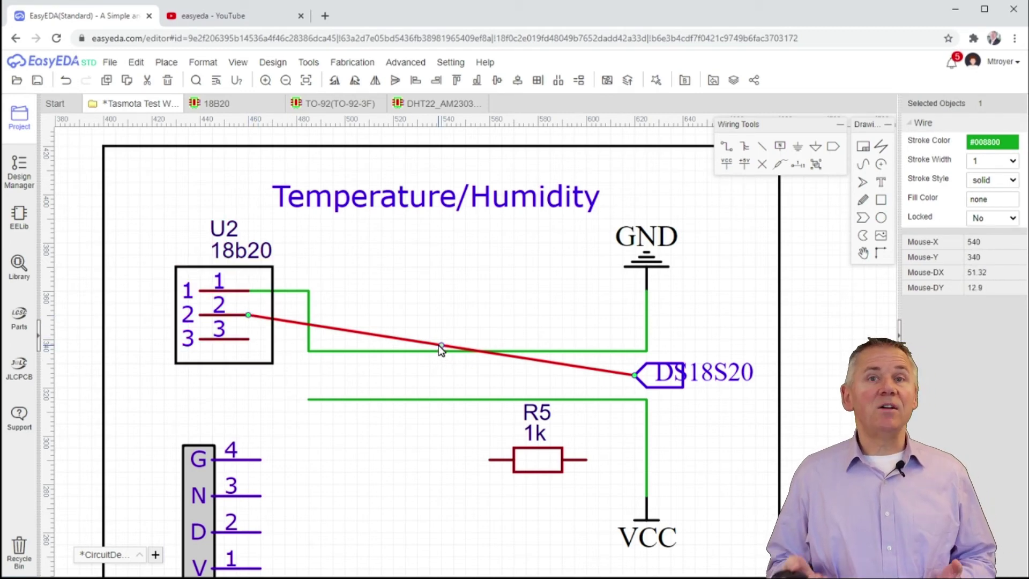
drag(443, 348, 301, 375)
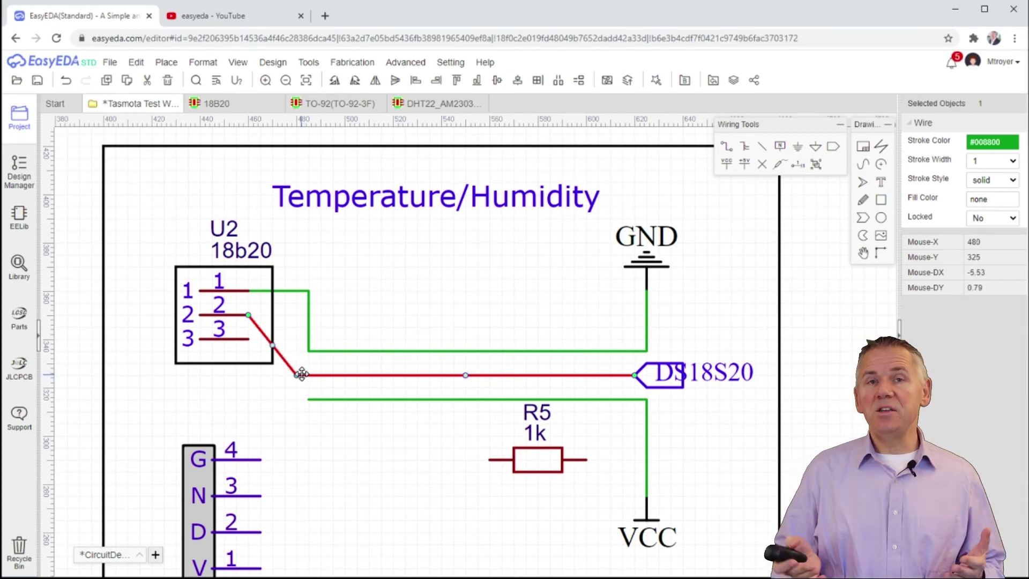
drag(273, 345, 296, 315)
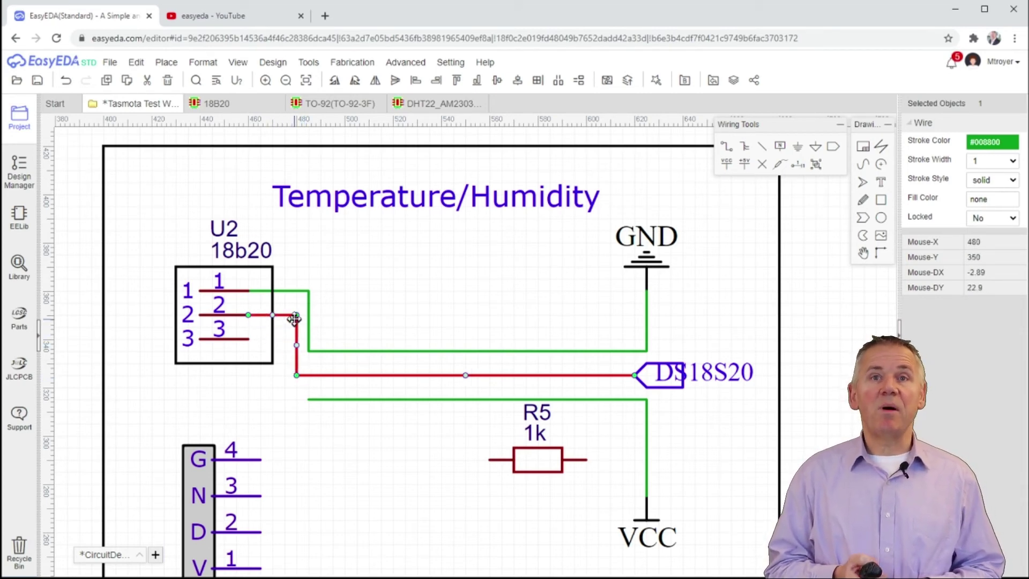
Reconnect the loose VCC wire to pin 3 of the 18b20 with a right-angle bend
click(310, 400)
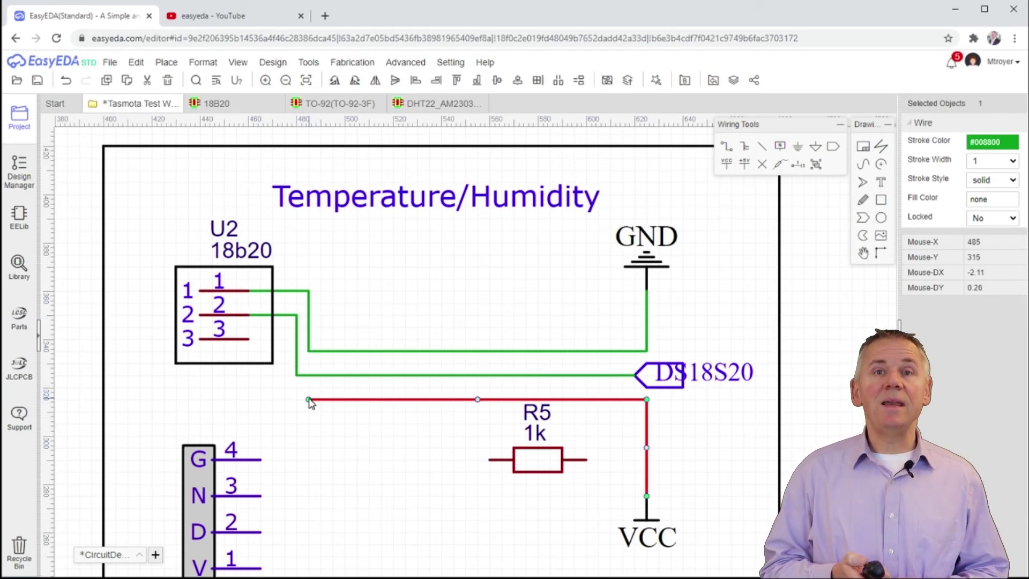
drag(310, 400, 248, 339)
drag(441, 375, 251, 398)
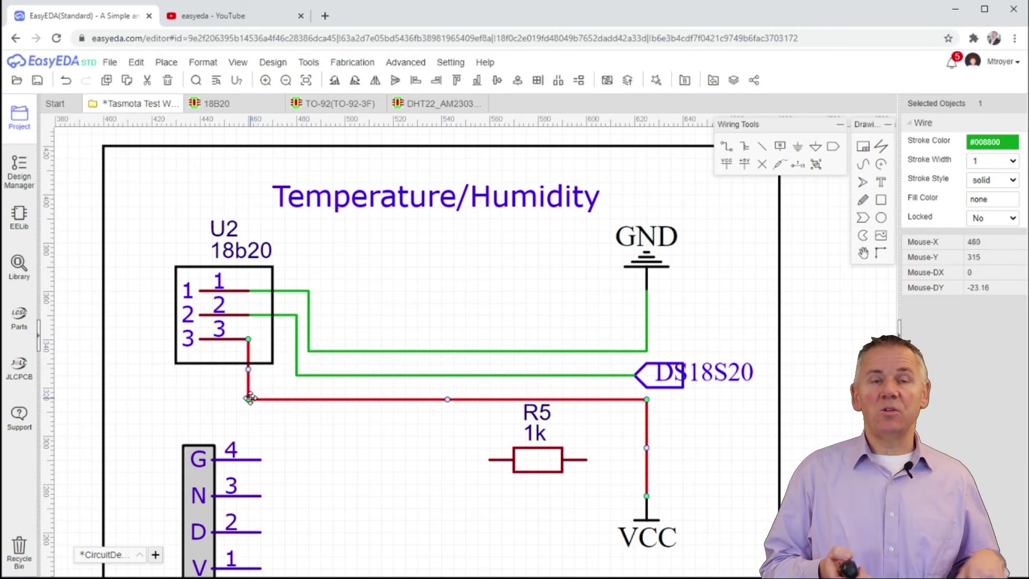
click(310, 445)
Wire DHT22 pin 4 to the GND line, pin 2 to the DS18S20 line and pin 1 to the VCC line
scroll(269, 436, down, 2)
scroll(306, 454, up, 1)
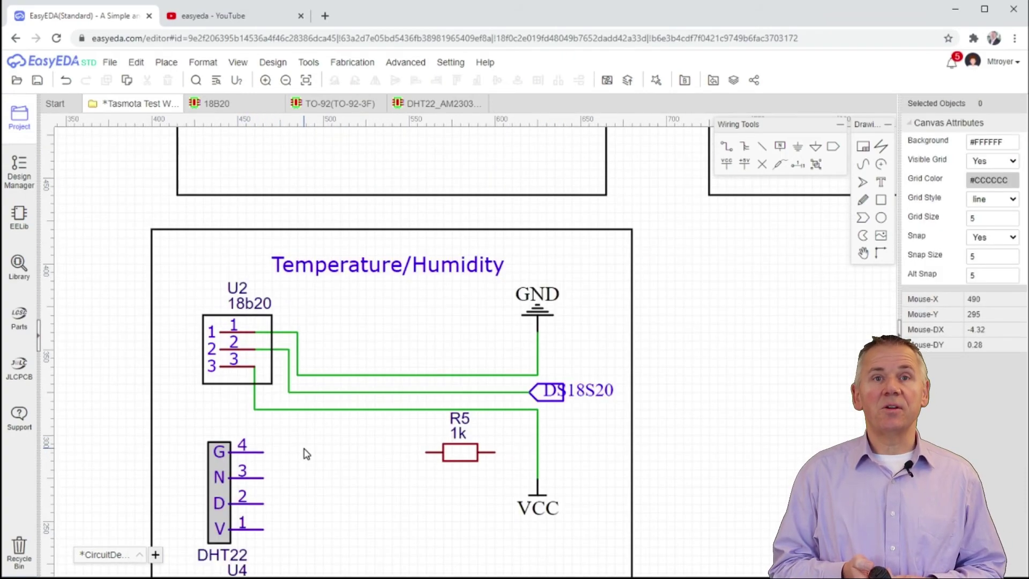
right_drag(305, 449, 310, 372)
click(269, 376)
click(300, 373)
click(303, 298)
click(268, 426)
click(320, 426)
click(320, 315)
click(268, 451)
click(336, 452)
click(336, 332)
Wire resistor R5 between the VCC and DS18S20 lines and set its value to 4k7
click(432, 374)
click(431, 332)
click(500, 375)
click(499, 315)
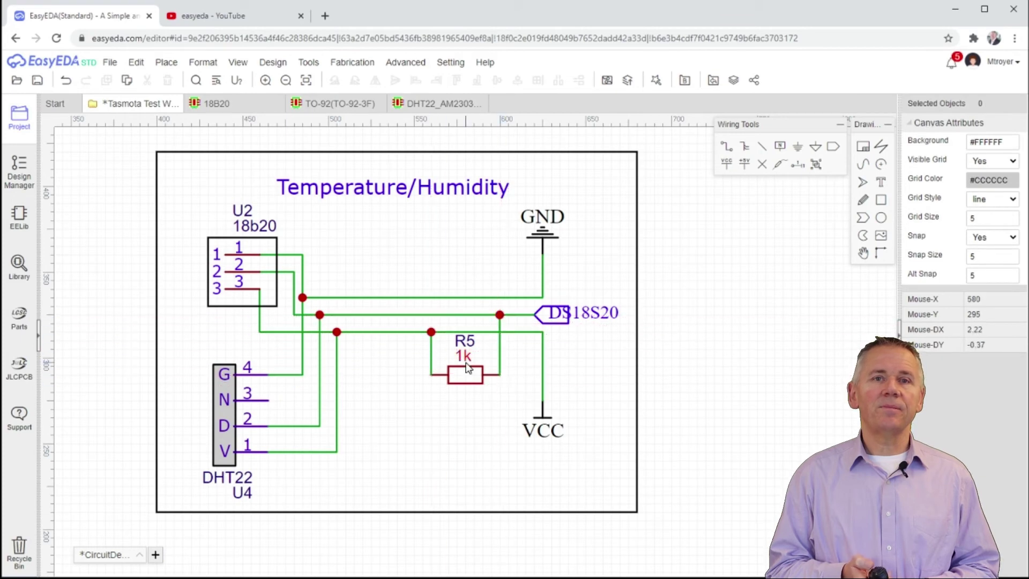
double_click(466, 357)
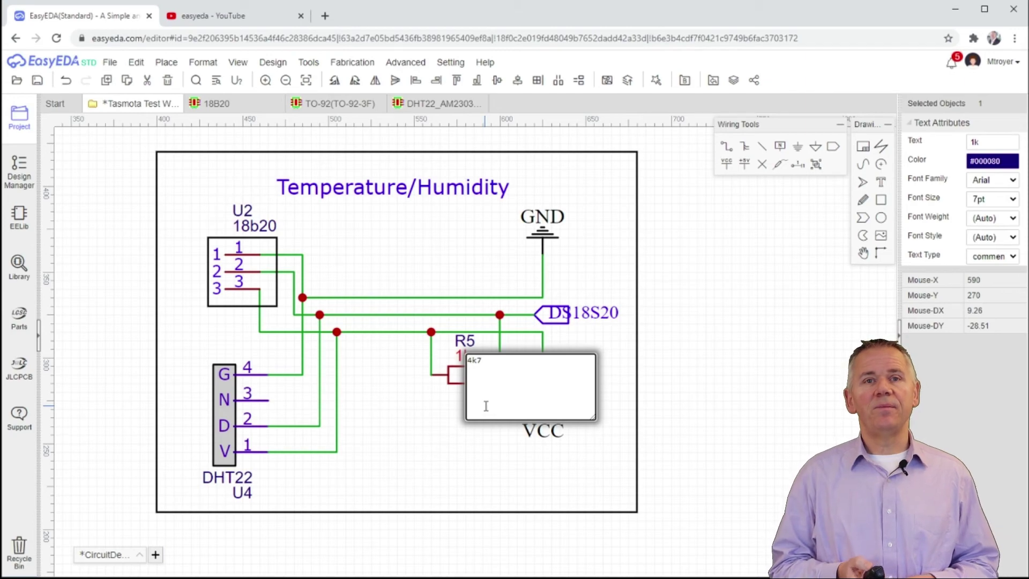
key(Return)
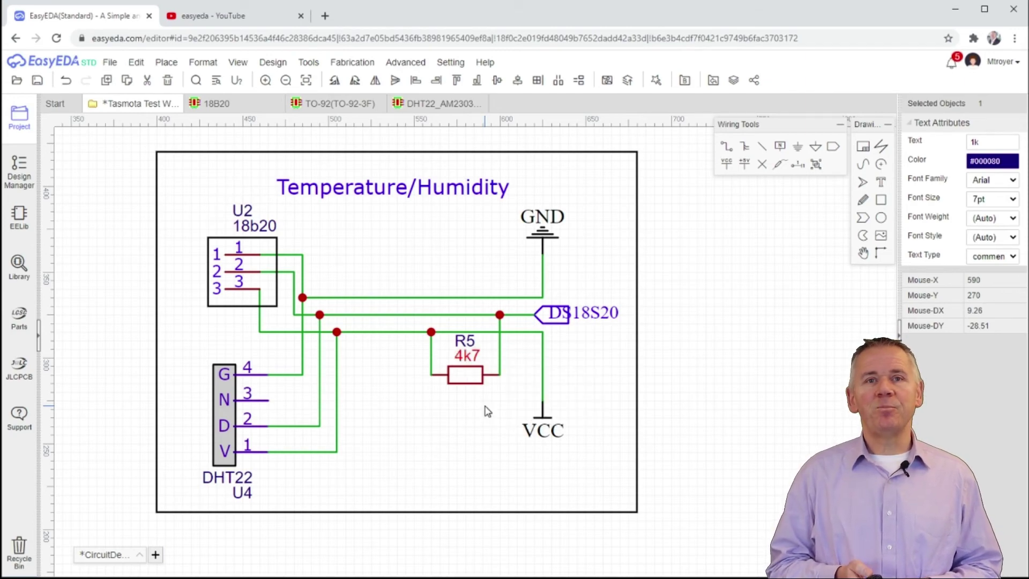
Start converting the schematic to a PCB, choose to check the nets first, and inspect the incomplete net U4_3
scroll(678, 395, up, 2)
scroll(579, 403, down, 5)
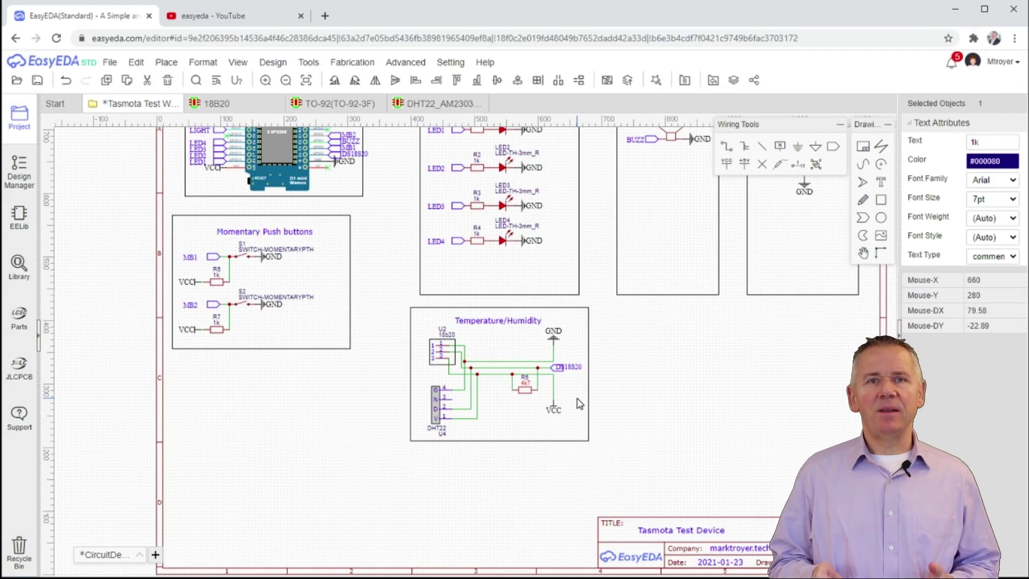
scroll(580, 403, down, 3)
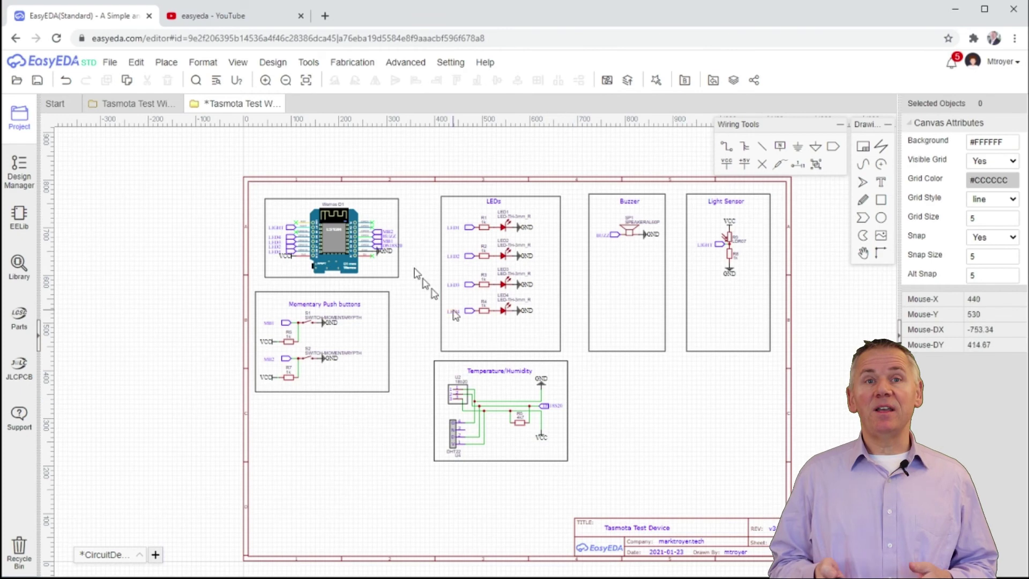
click(273, 64)
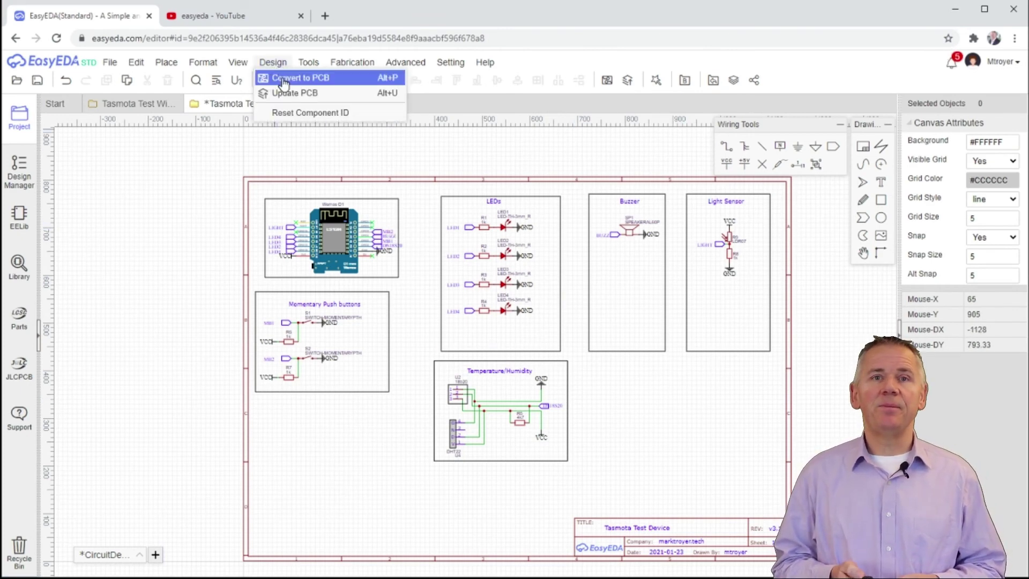
click(284, 80)
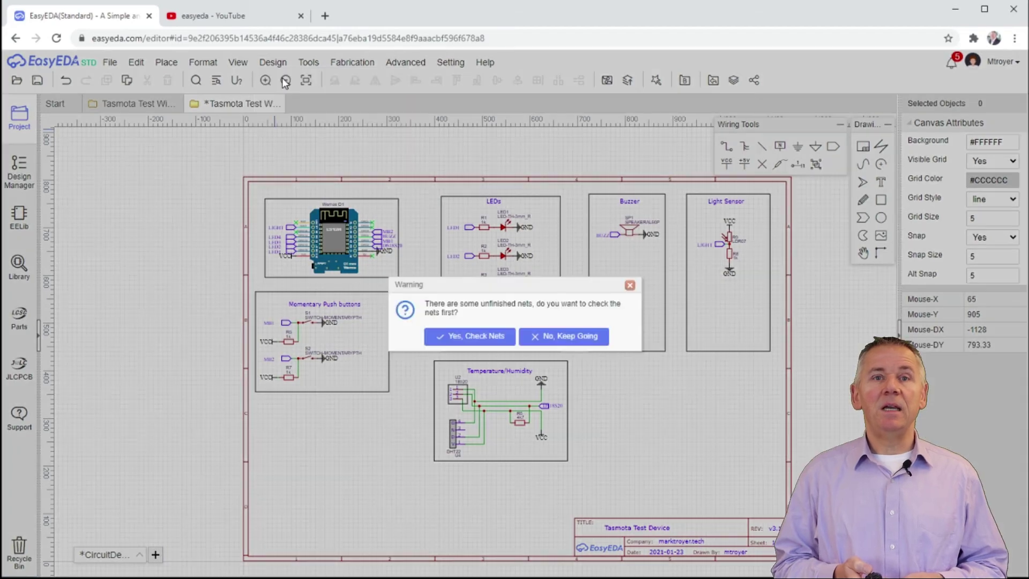
click(477, 336)
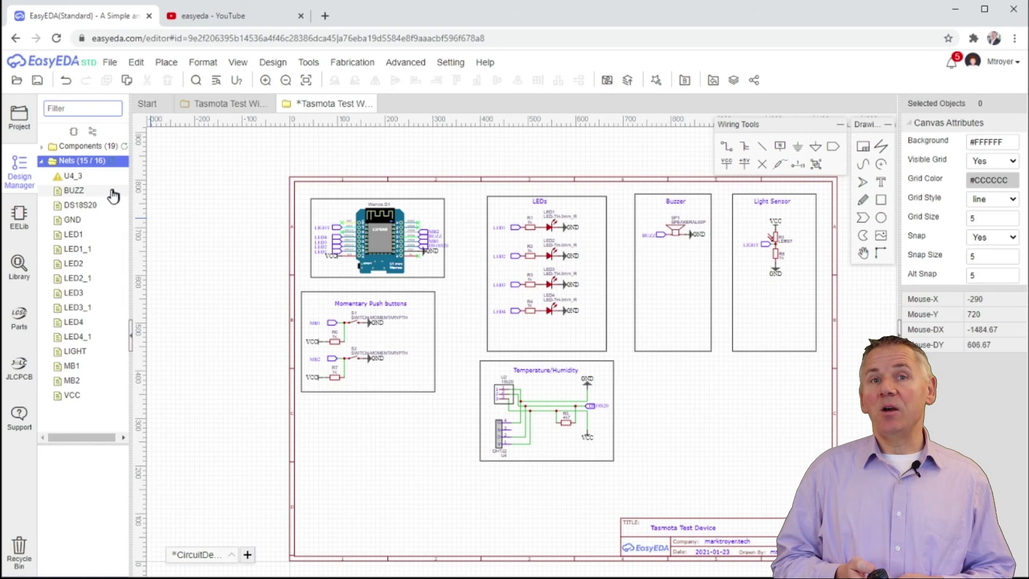
click(75, 177)
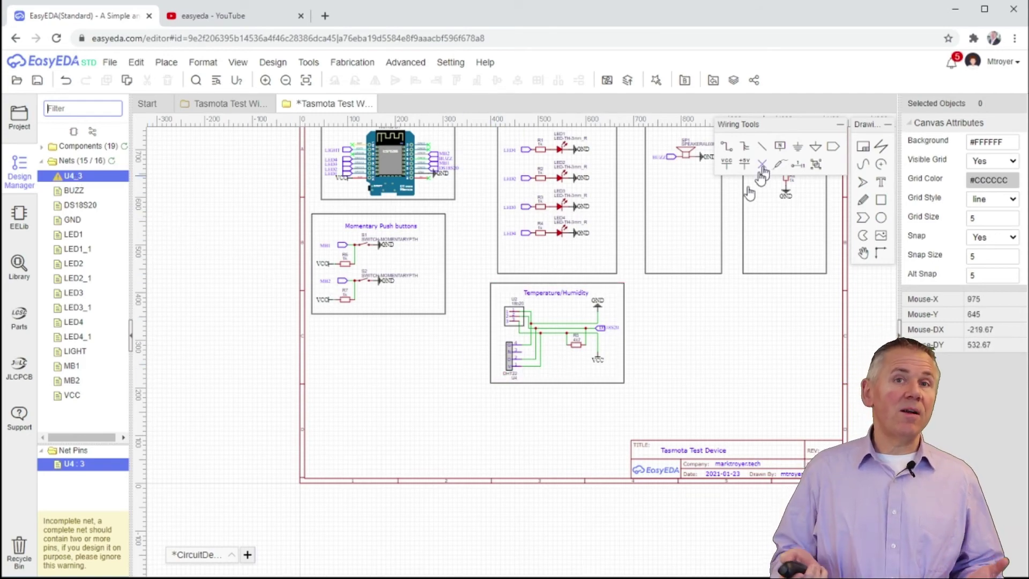
Place a no-connect flag on the unused pin 3 of the DHT22
scroll(537, 319, up, 3)
scroll(536, 319, up, 3)
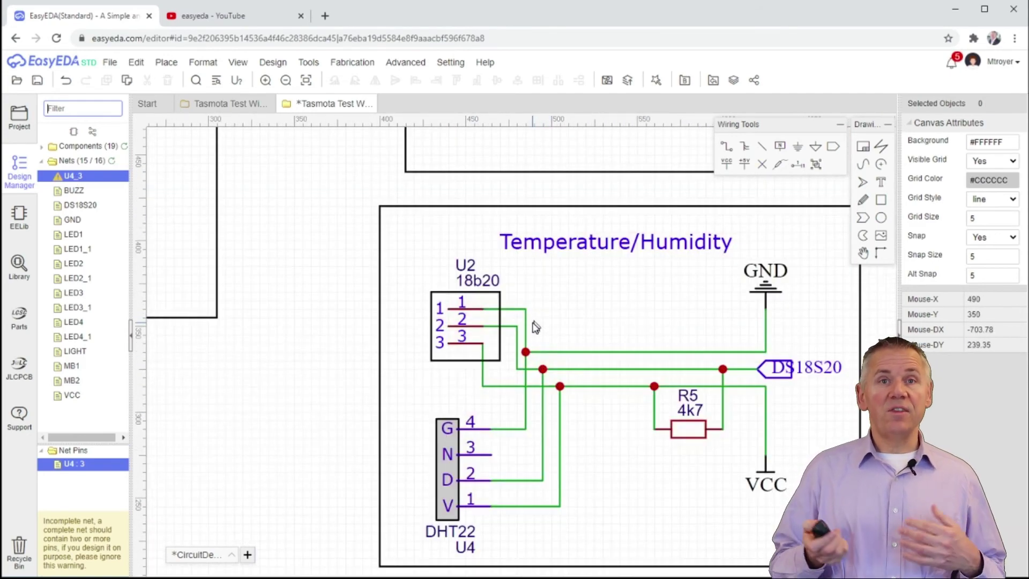
click(763, 164)
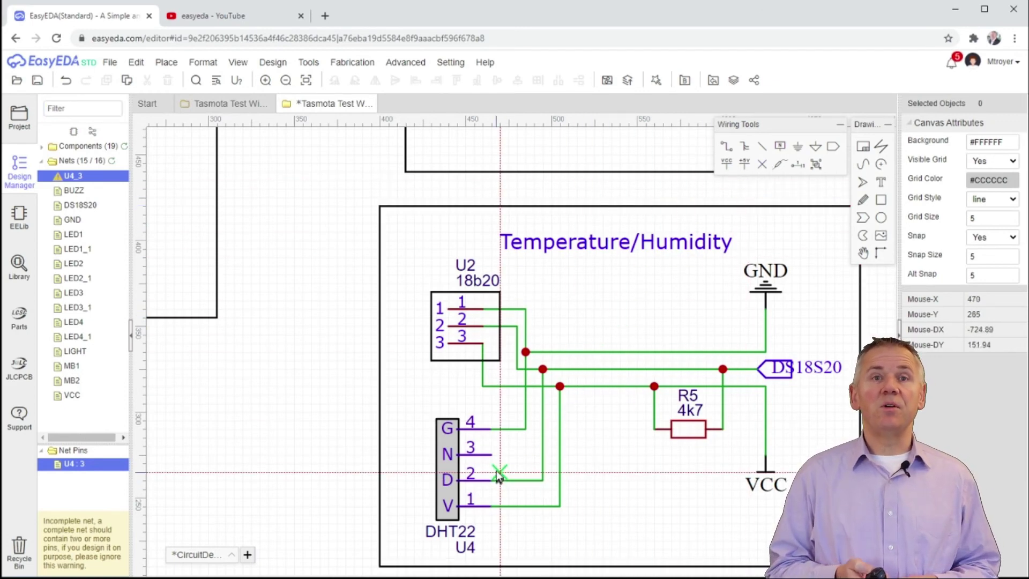
click(491, 455)
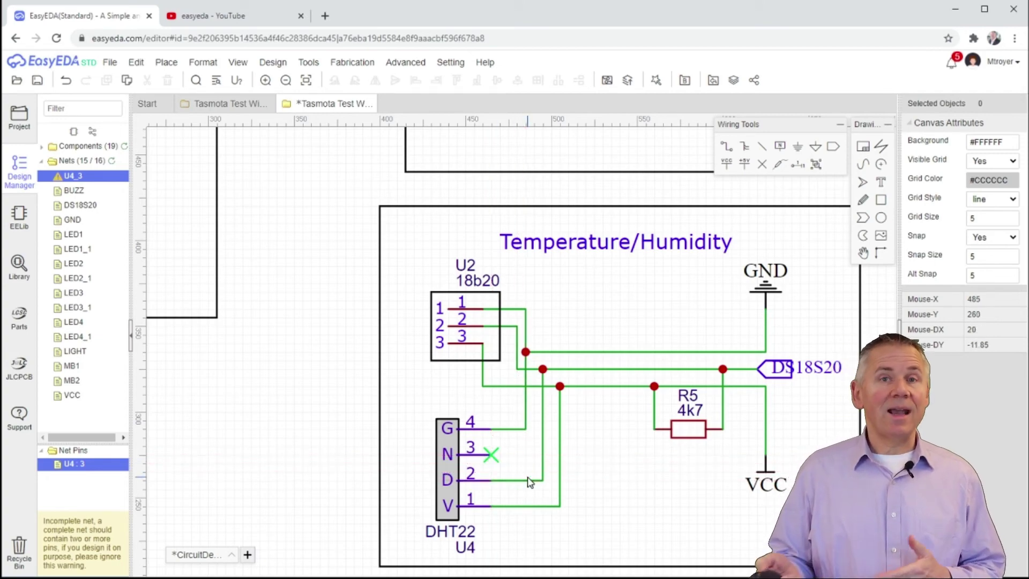
key(Escape)
scroll(332, 371, down, 1)
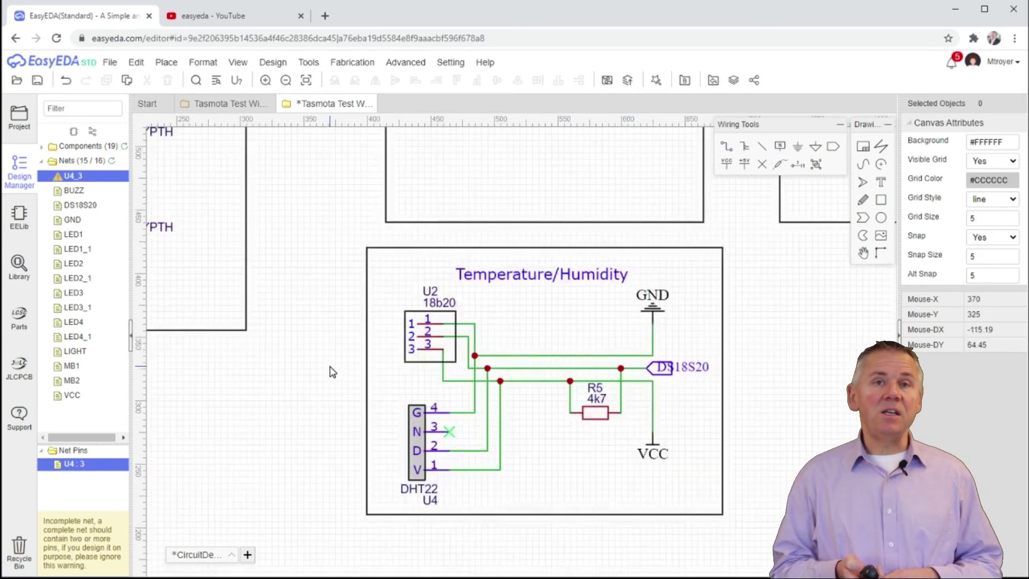
scroll(330, 368, down, 3)
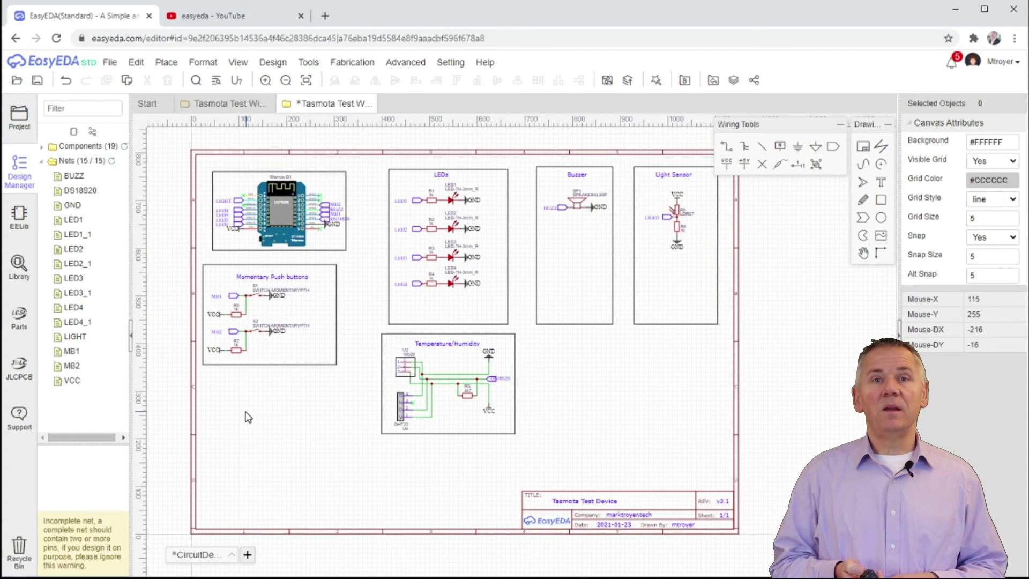
Save the completed schematic and convert it to a new PCB
key(ctrl+s)
click(270, 63)
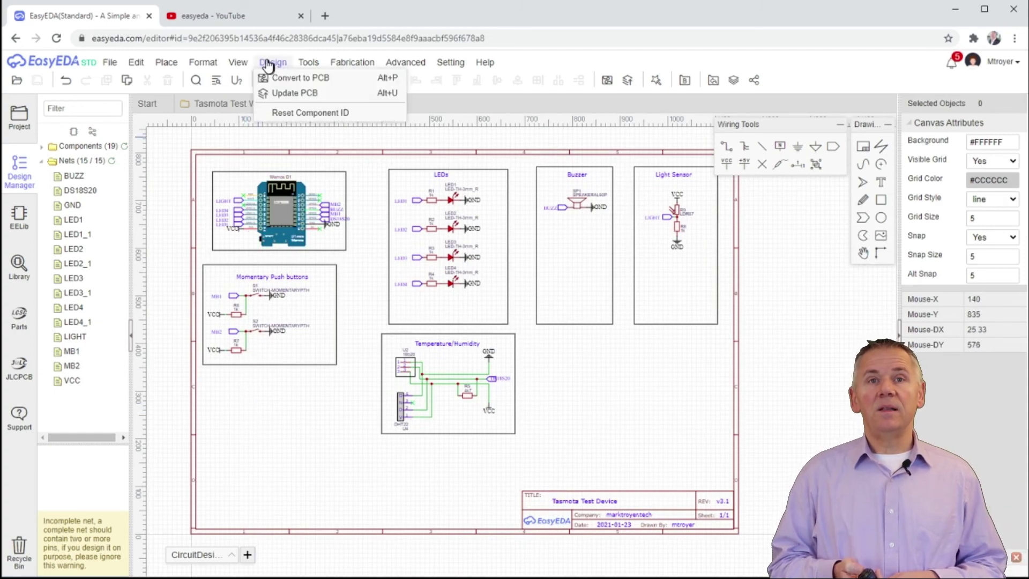
click(284, 79)
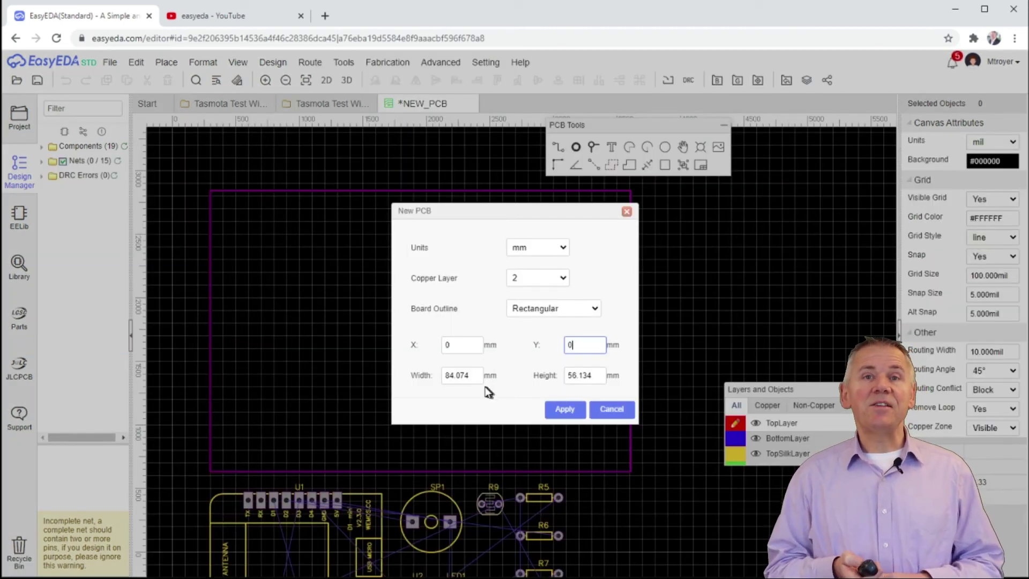
Create the two-layer PCB with a rectangular outline at X 0, Y 0, 100.0 mm wide and 60.00 mm high
double_click(469, 375)
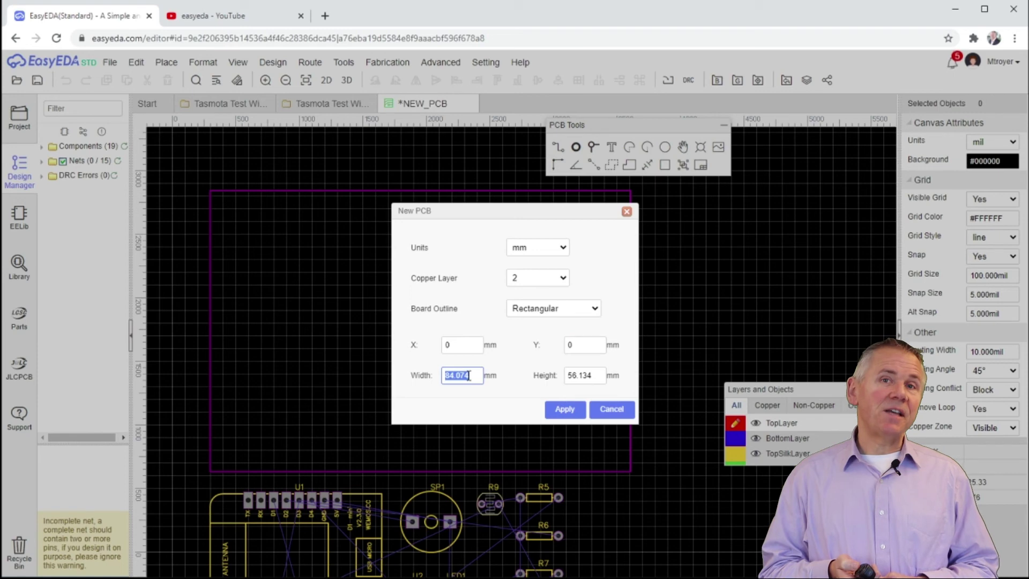
text(100)
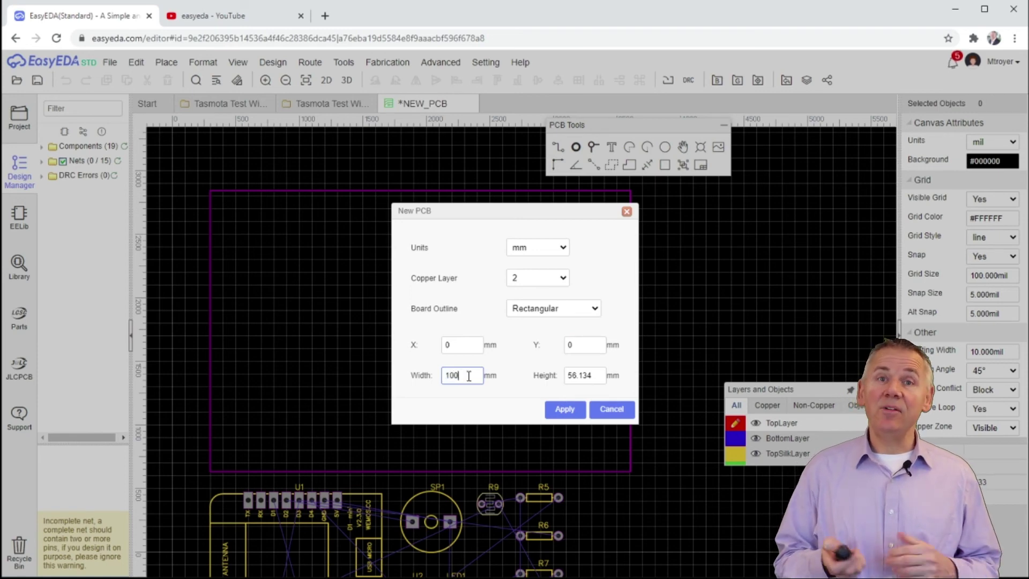
text(.0)
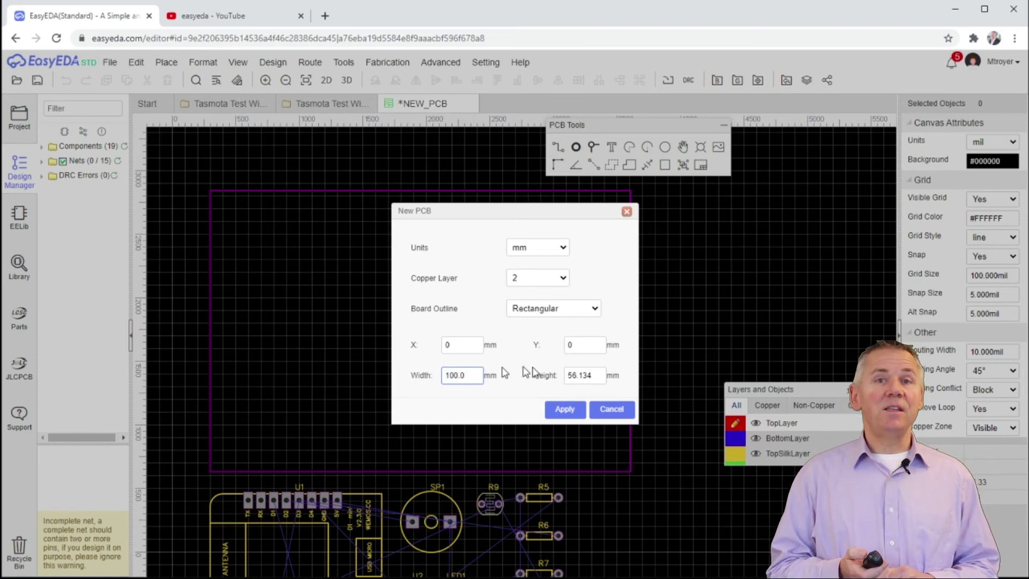
double_click(576, 377)
text(60)
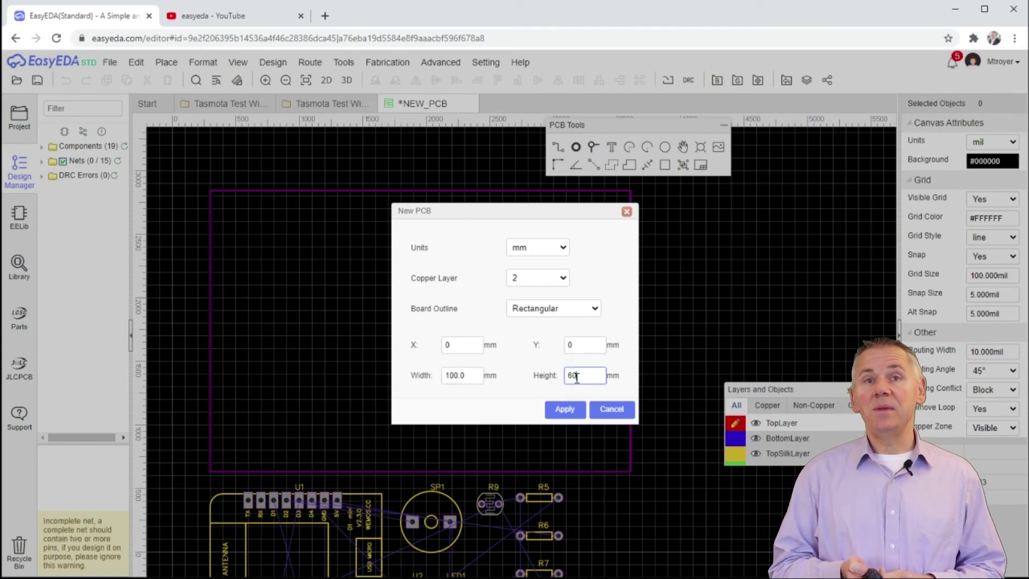
text(.00)
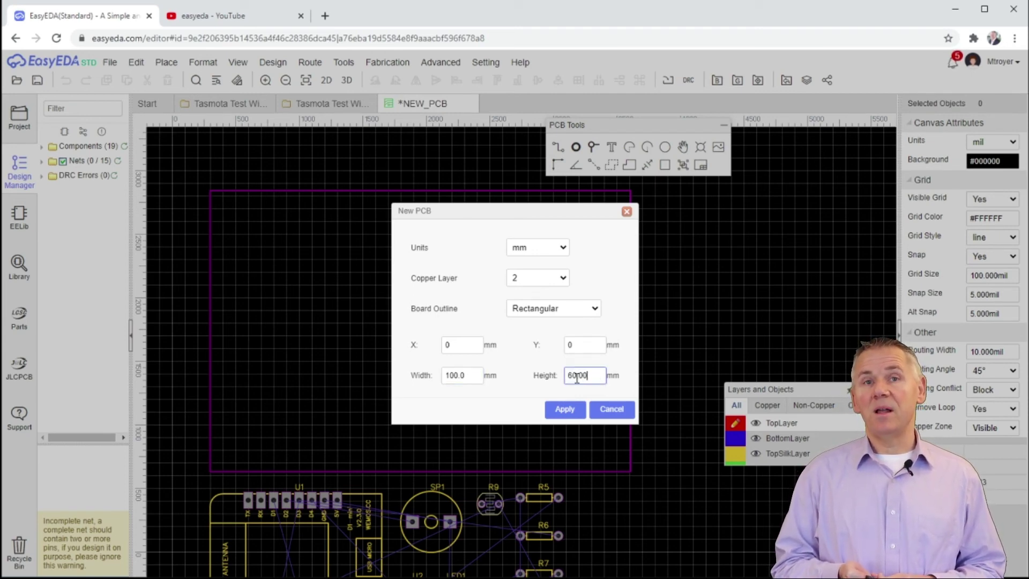
click(576, 414)
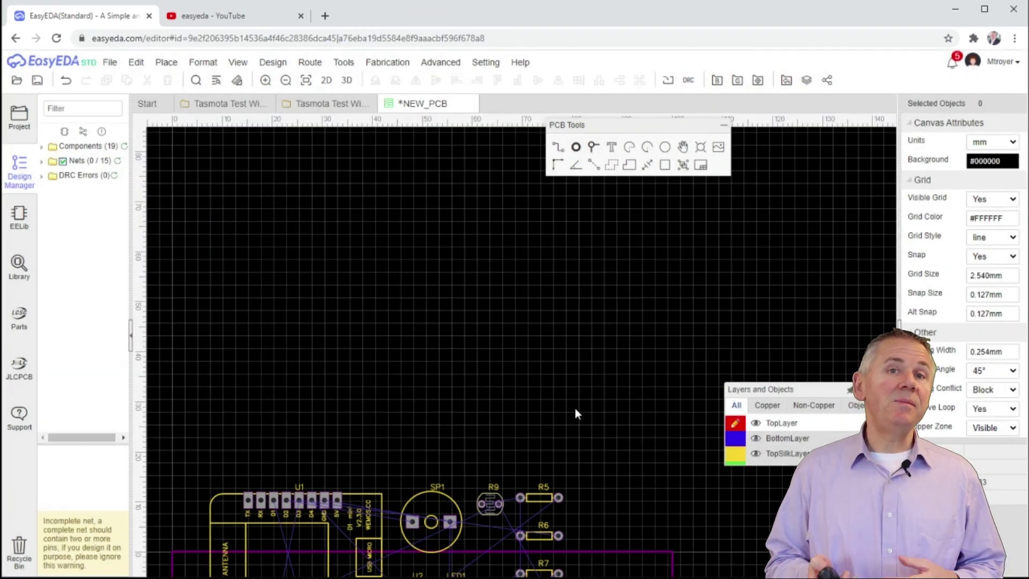
scroll(492, 401, down, 4)
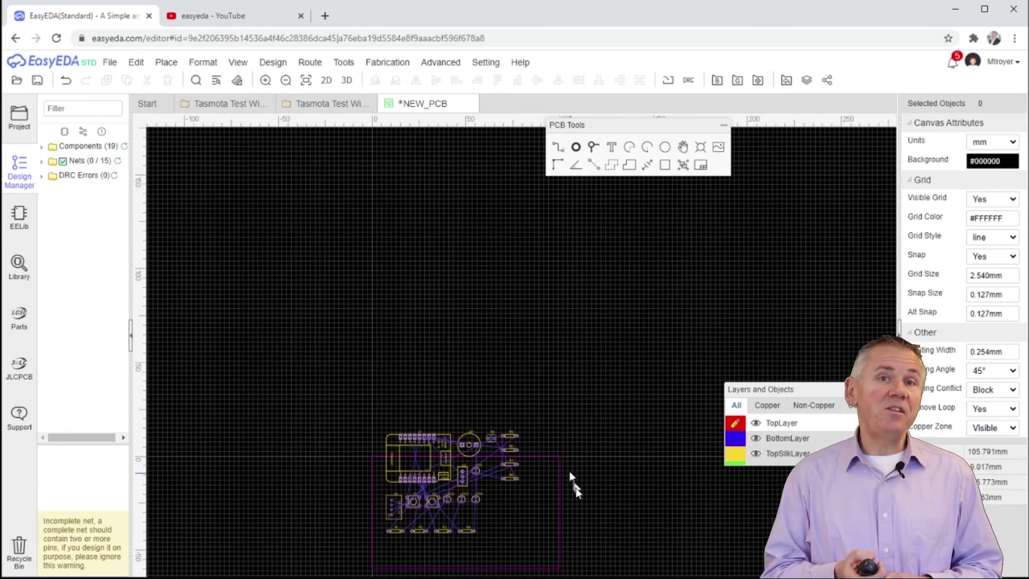
right_drag(581, 496, 603, 333)
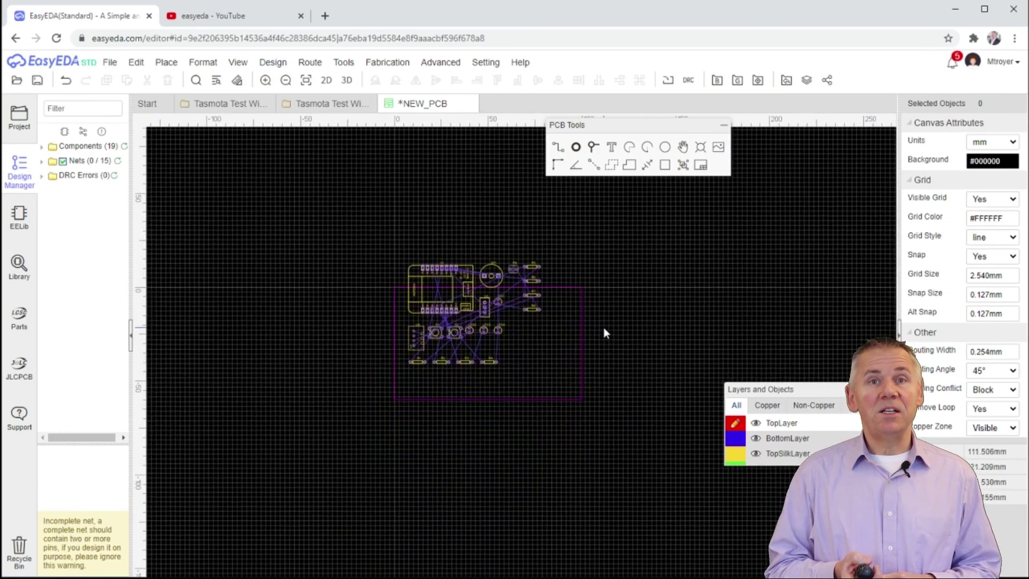